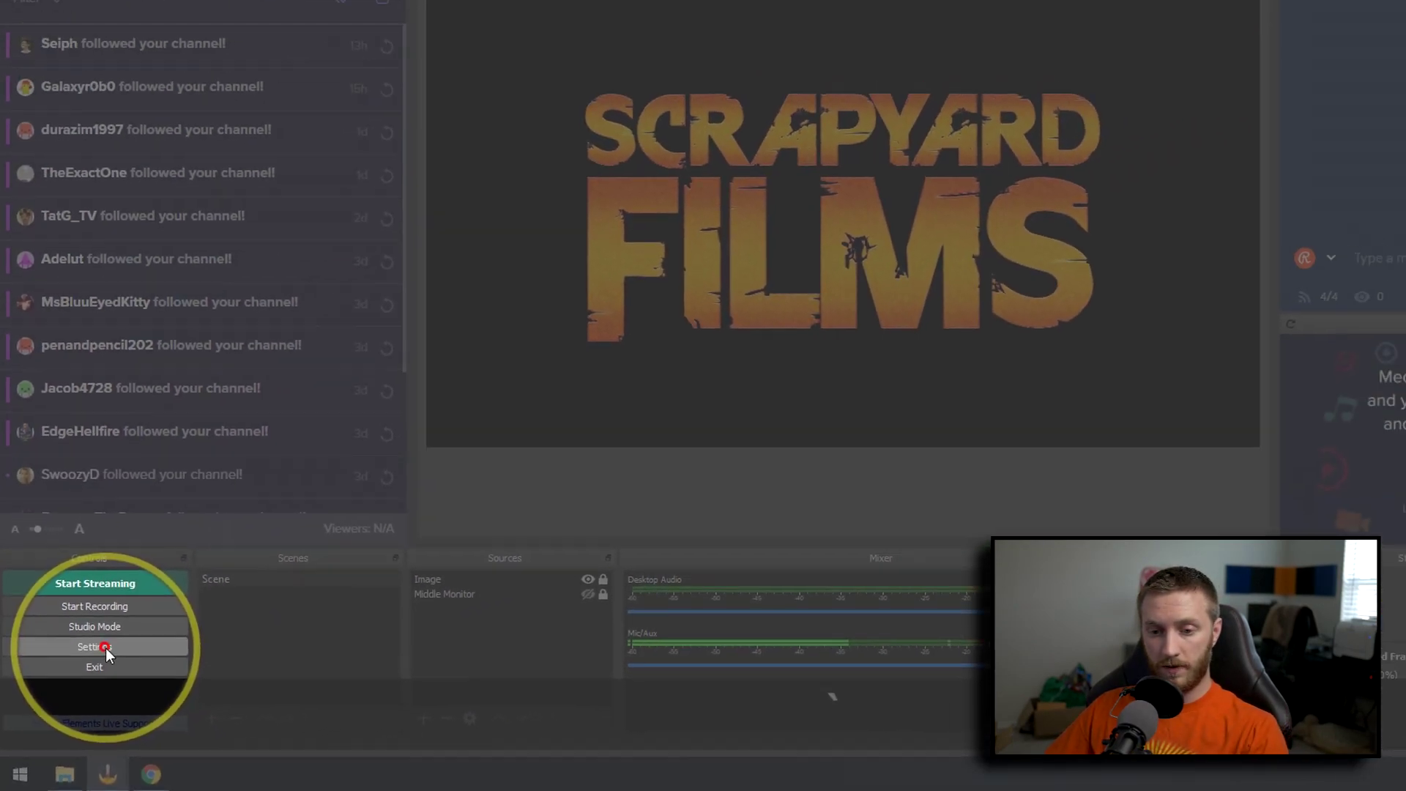
Open the OBS Settings window from the Controls dock
{"action": "left_click", "coordinate": [187, 533]}
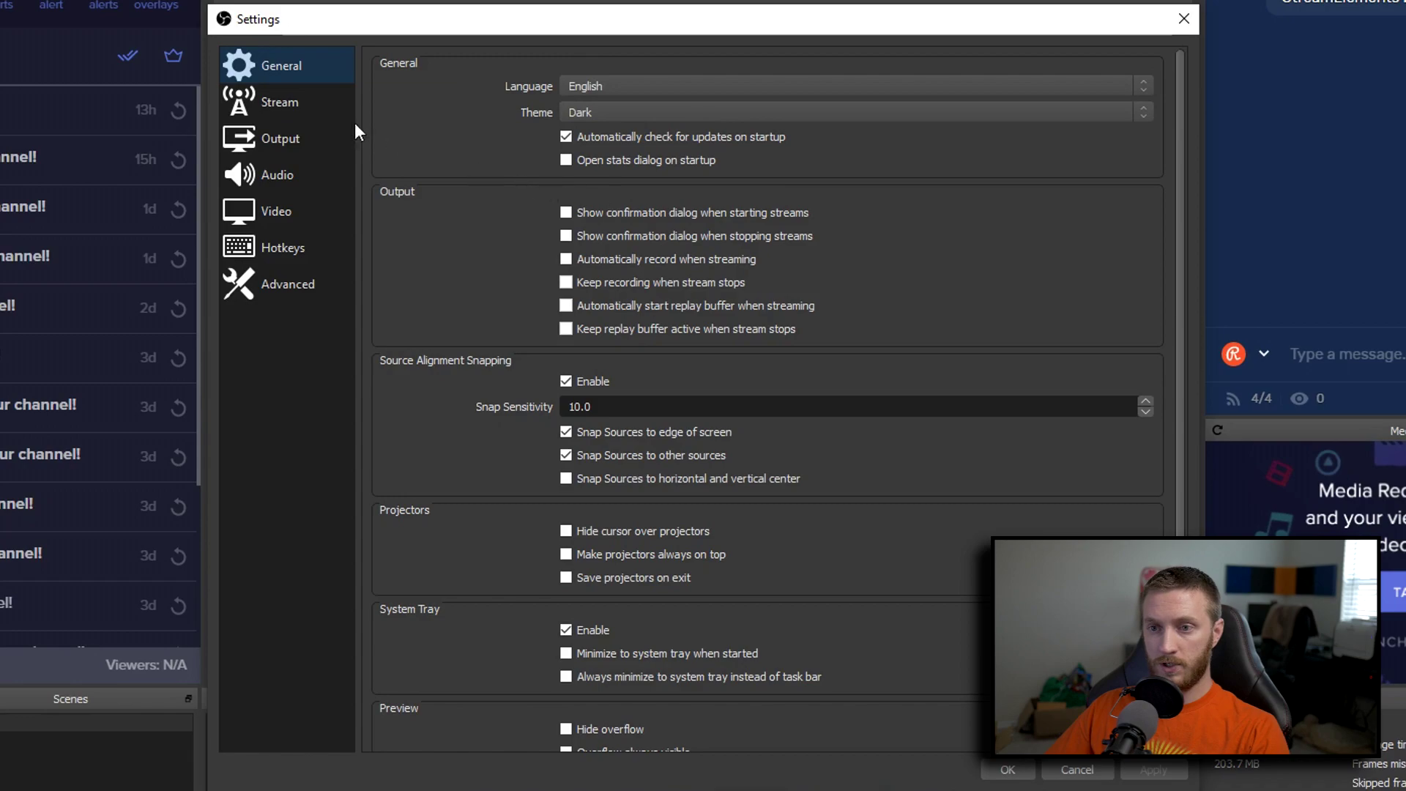
Set the Output (Scaled) Resolution to 1920x1080, keeping Lanczos downscaling and 60 FPS
{"action": "left_click", "coordinate": [279, 213]}
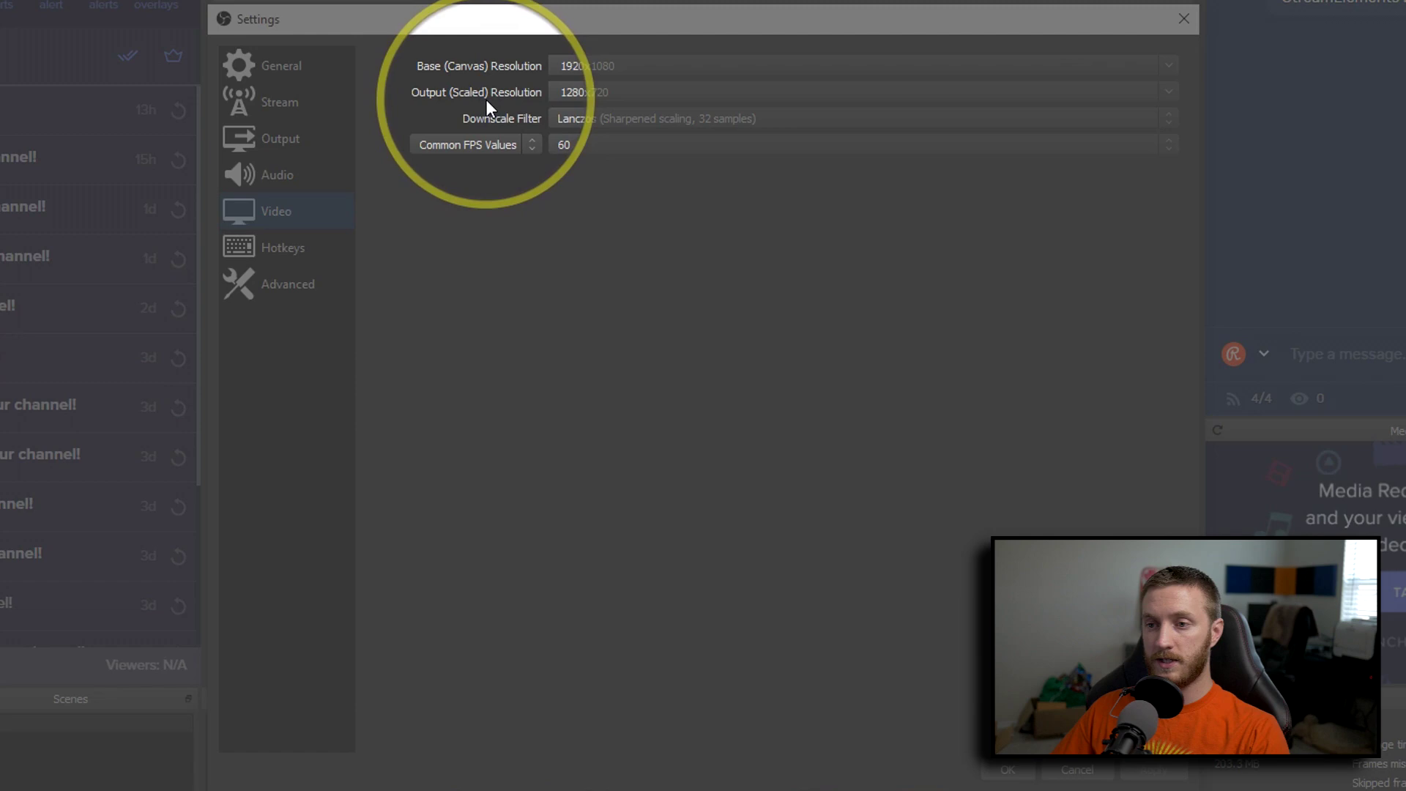
{"action": "left_click", "coordinate": [1168, 91]}
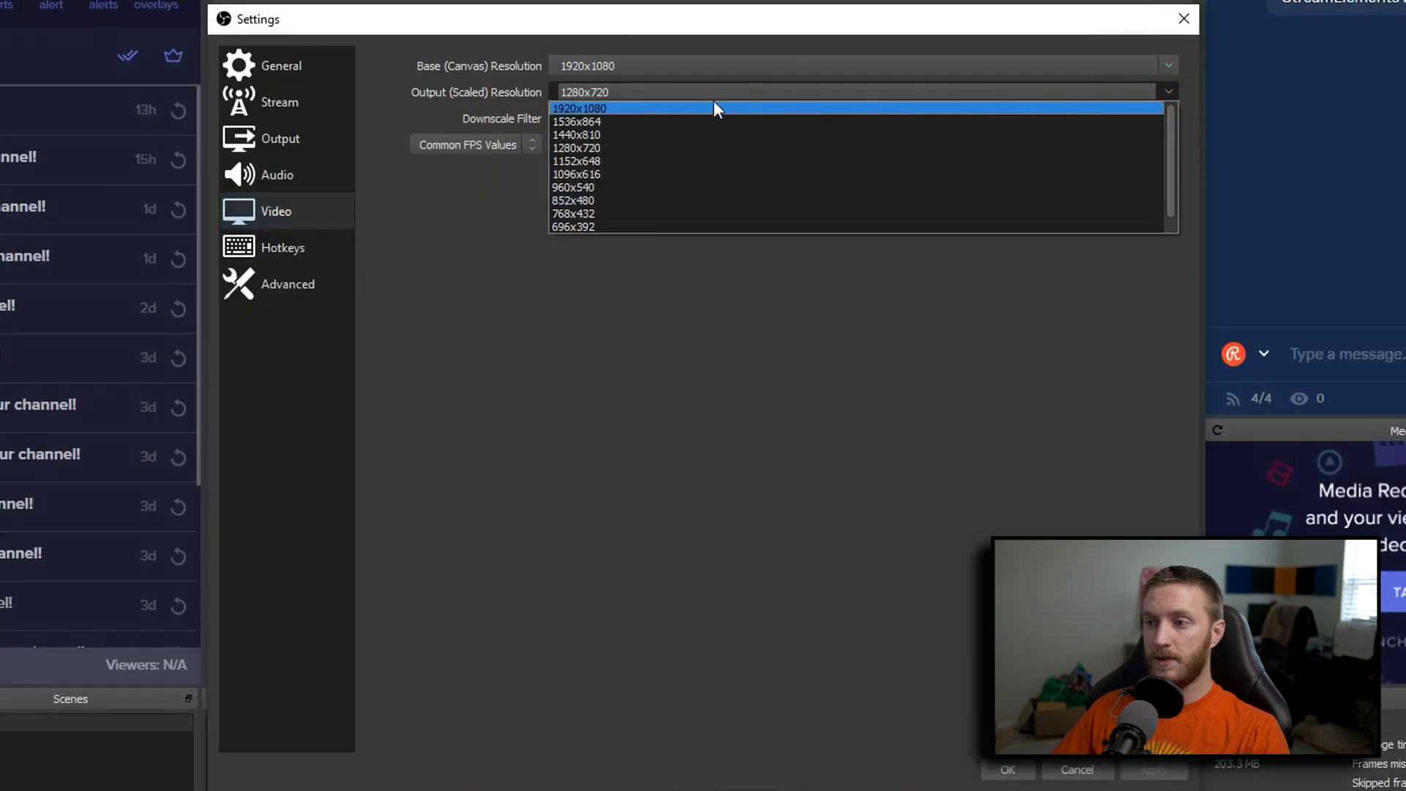
{"action": "left_click", "coordinate": [587, 108]}
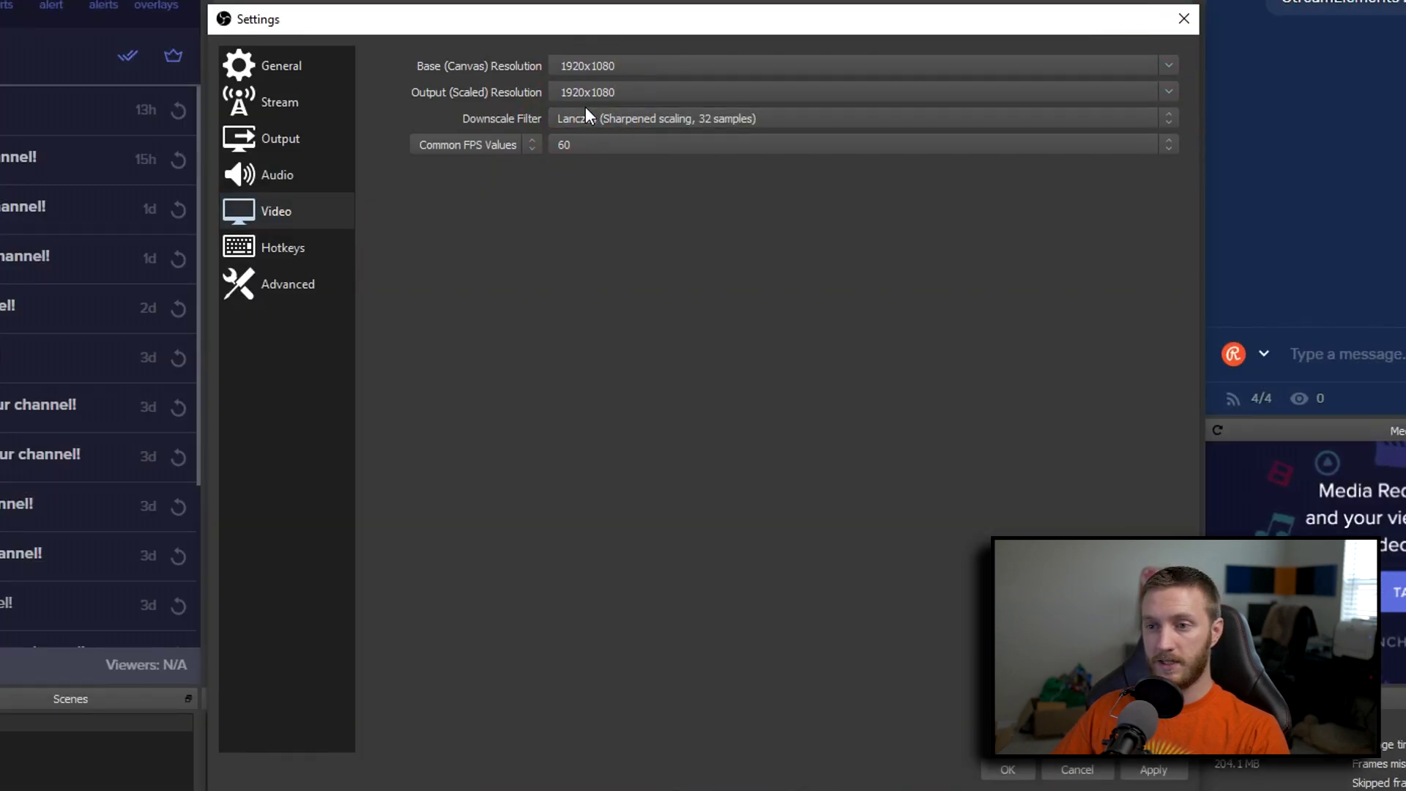
{"action": "left_click", "coordinate": [1000, 119]}
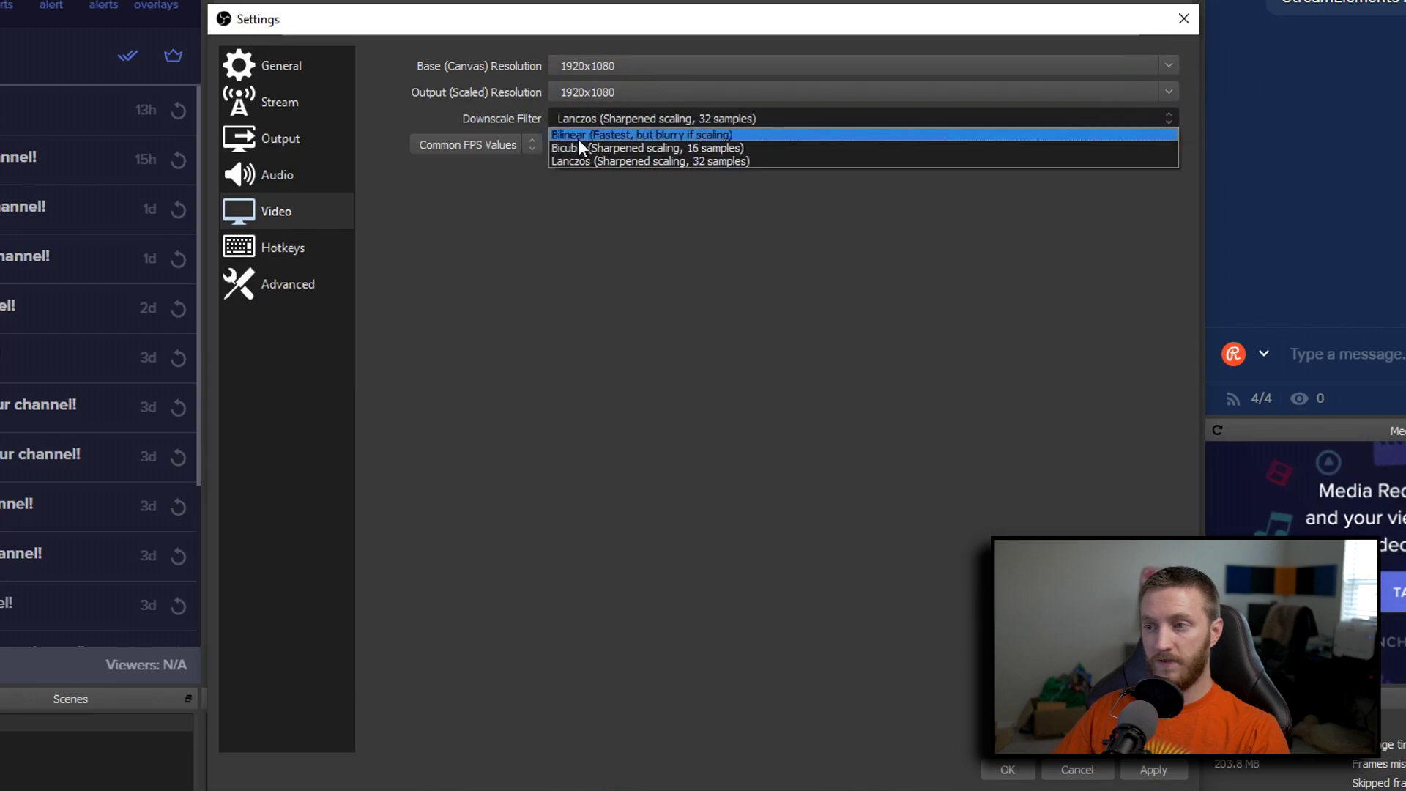
{"action": "left_click", "coordinate": [648, 161]}
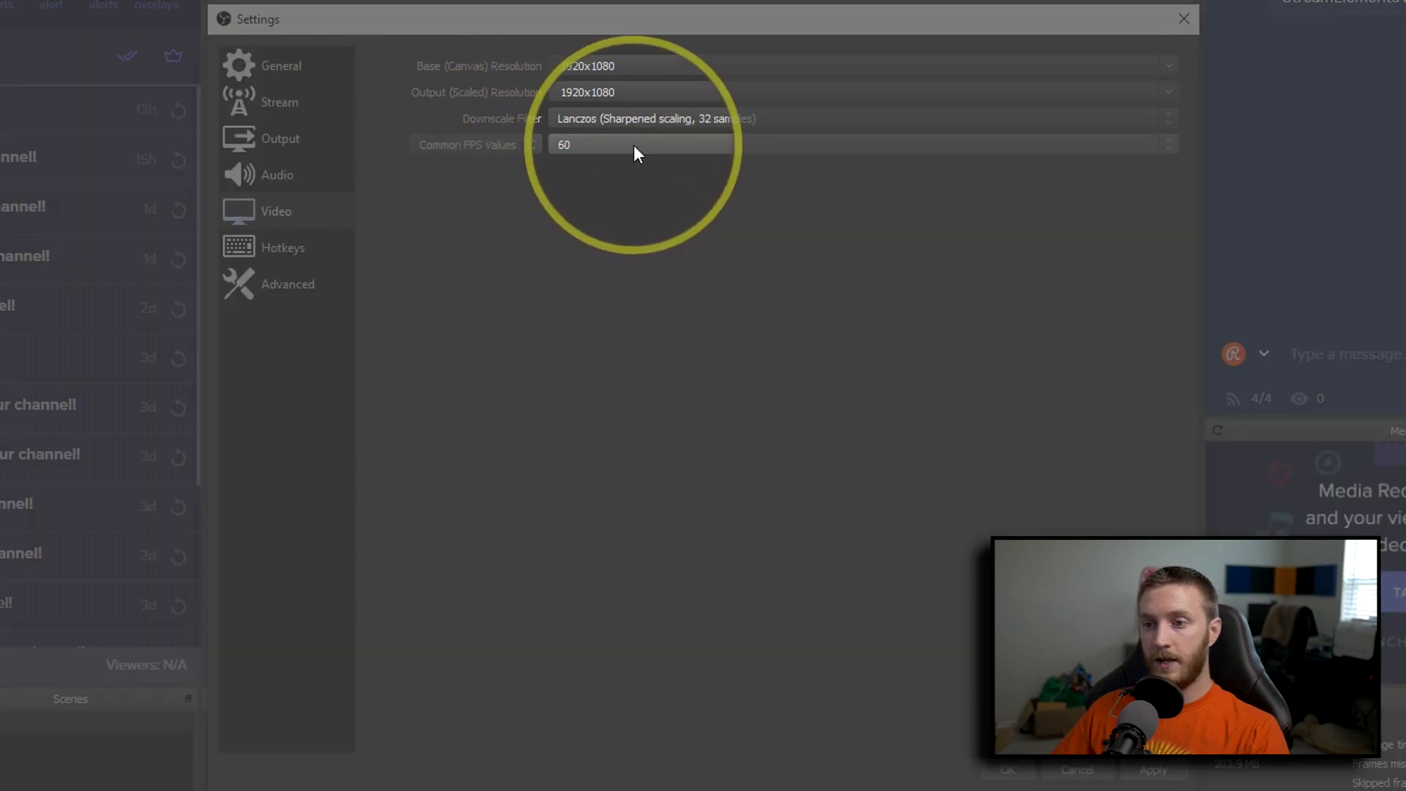
{"action": "left_click", "coordinate": [718, 144]}
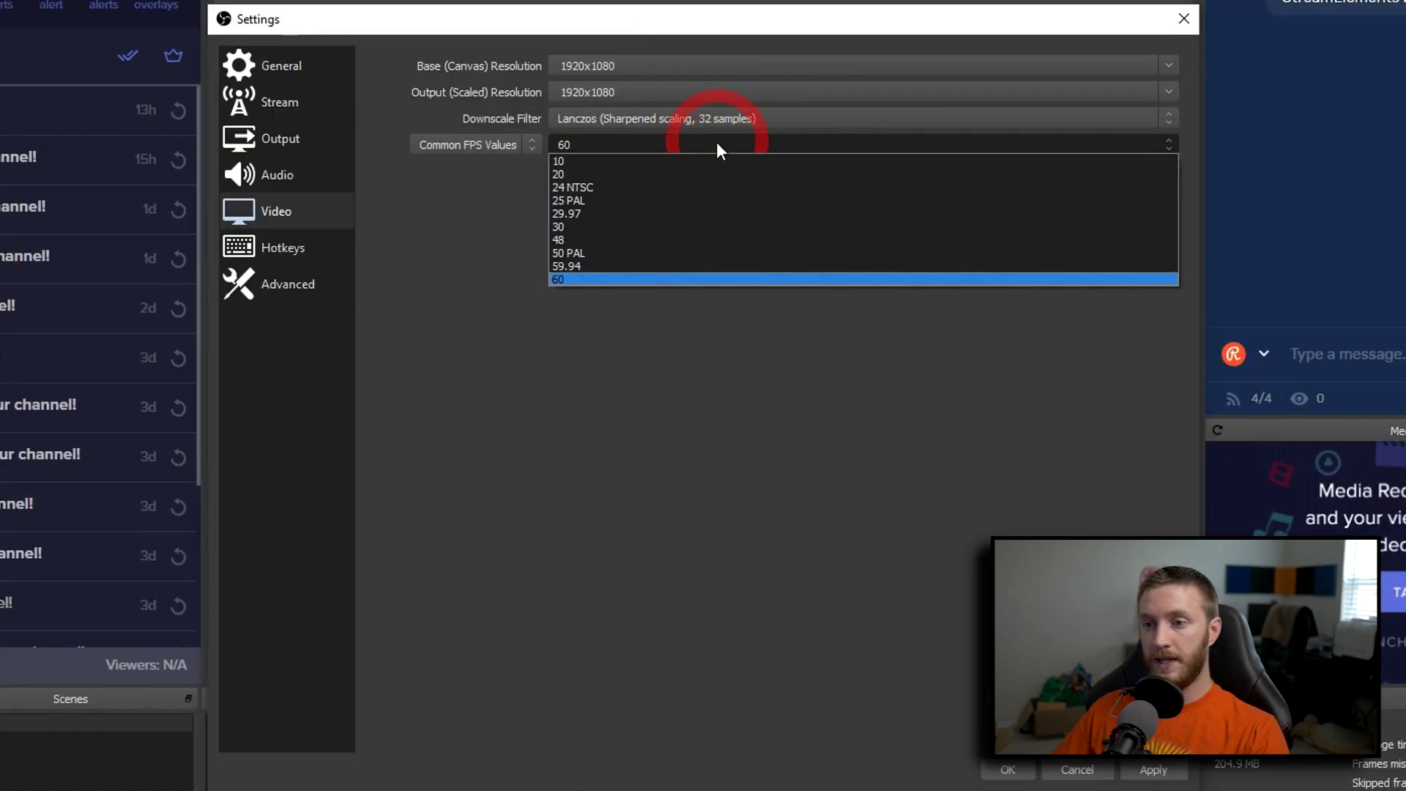
{"action": "left_click", "coordinate": [578, 279]}
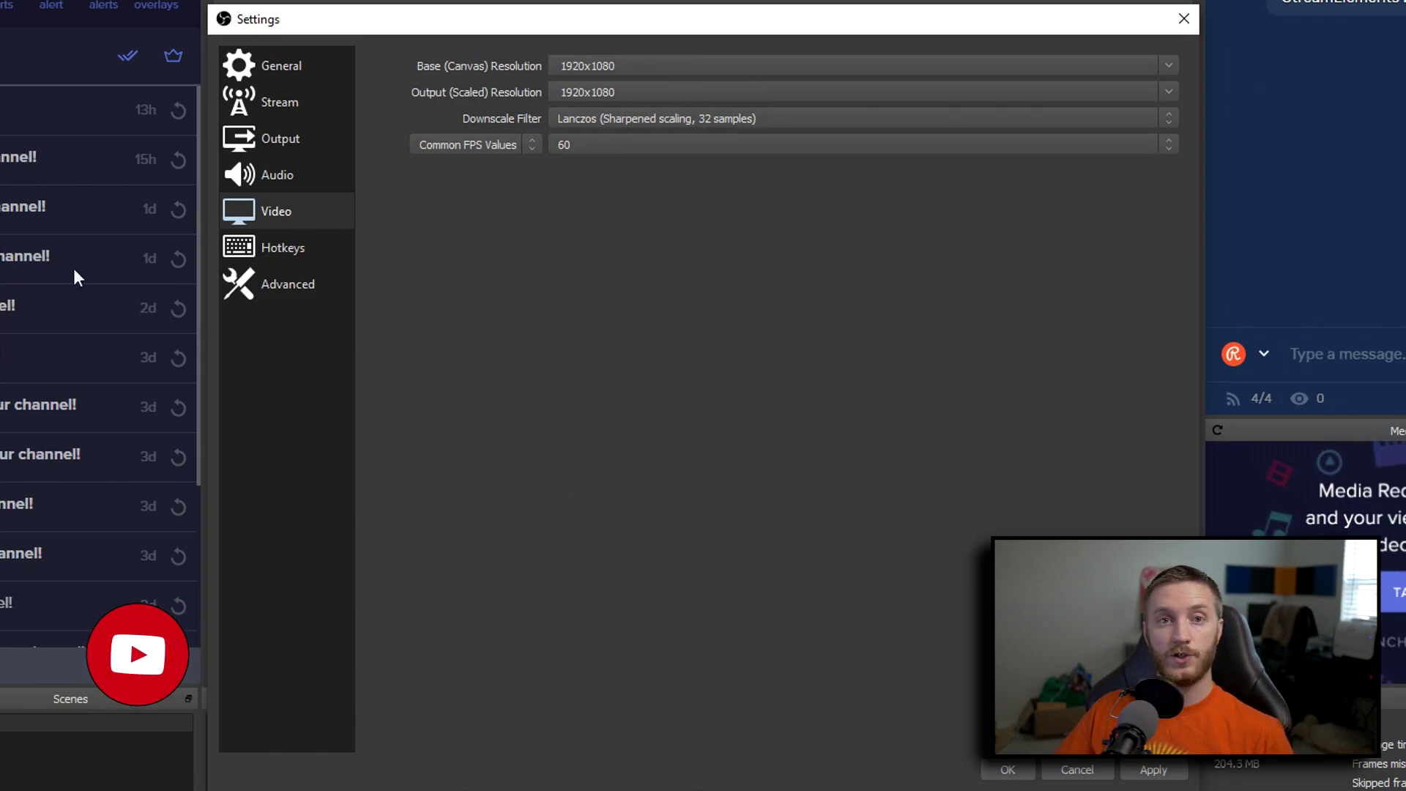
{"action": "mouse_move", "coordinate": [503, 20]}
{"action": "left_mouse_down"}
{"action": "mouse_move", "coordinate": [268, 44]}
{"action": "mouse_move", "coordinate": [210, 169]}
{"action": "mouse_move", "coordinate": [469, 4]}
{"action": "mouse_move", "coordinate": [477, 22]}
{"action": "left_mouse_up"}
Keep Output Mode on Advanced and confirm the Recording tab uses mp4 format
{"action": "left_click", "coordinate": [253, 136]}
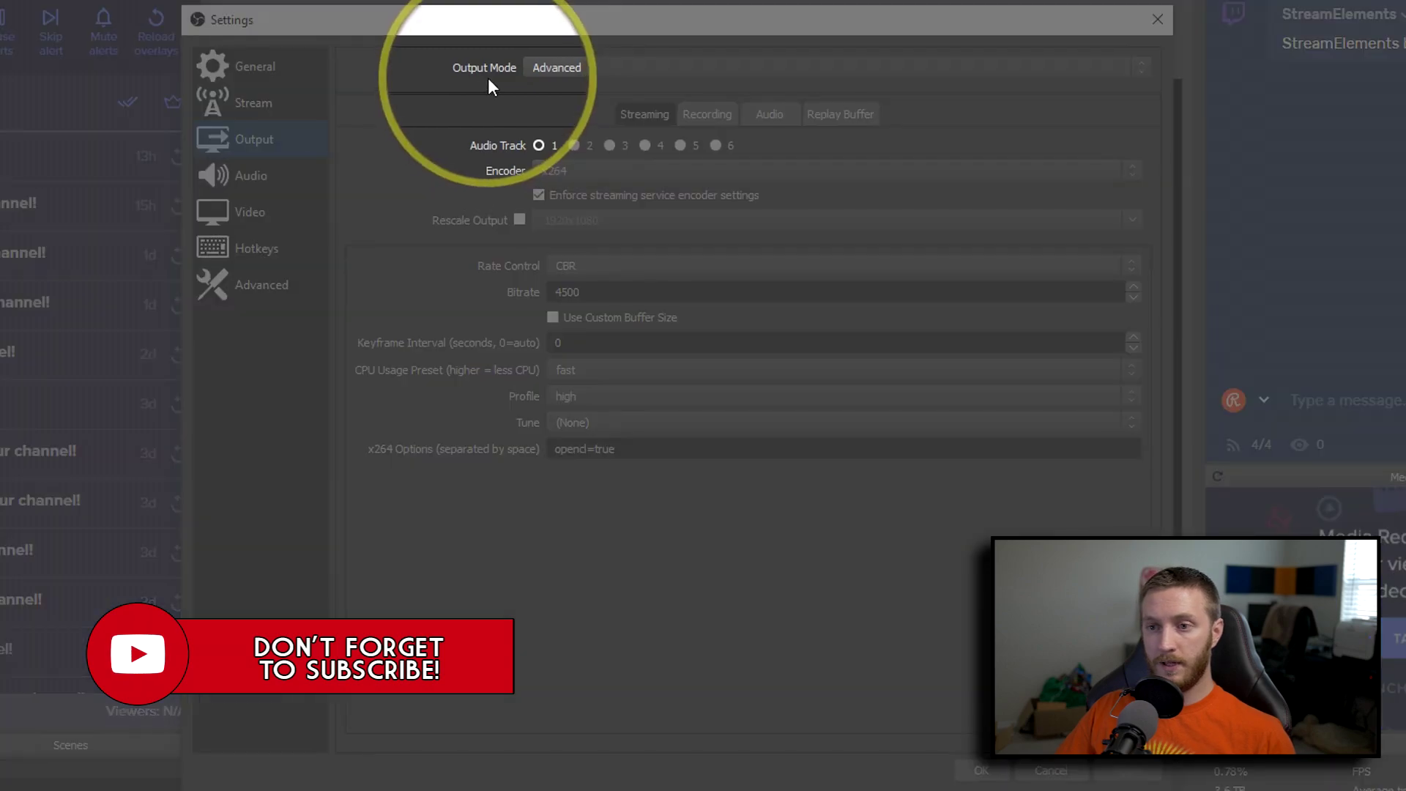
{"action": "left_click", "coordinate": [574, 68]}
{"action": "left_click", "coordinate": [564, 96]}
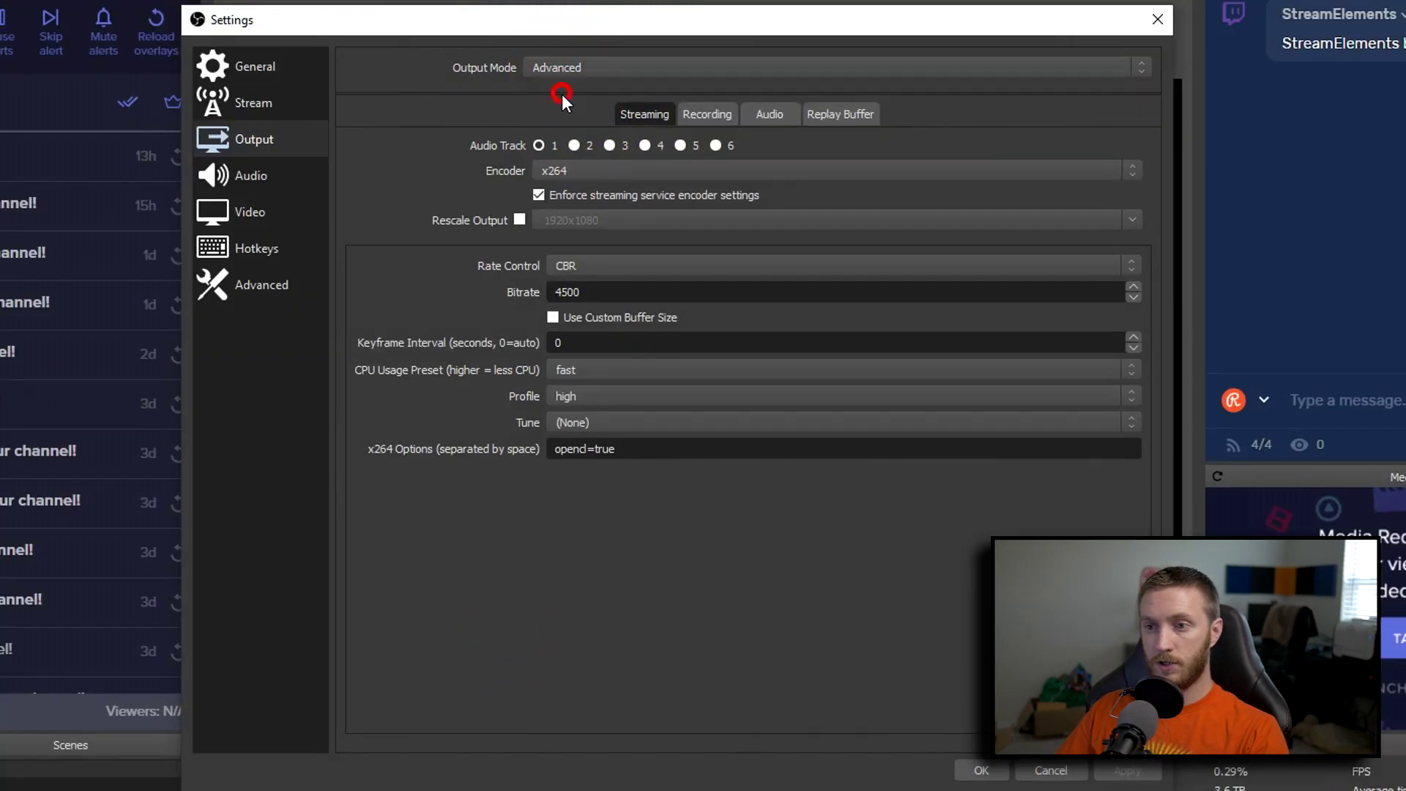
{"action": "left_click", "coordinate": [705, 115]}
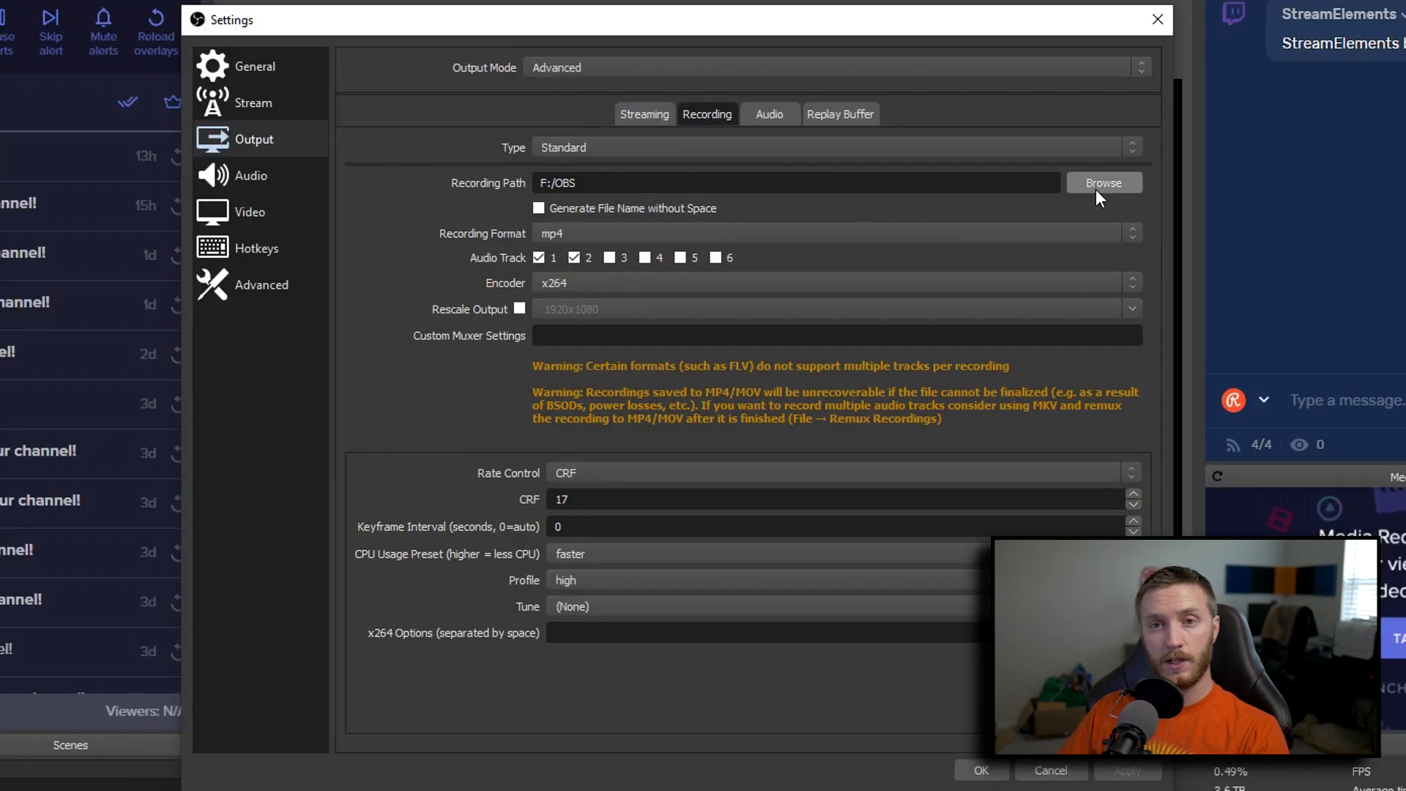
{"action": "left_click", "coordinate": [571, 232]}
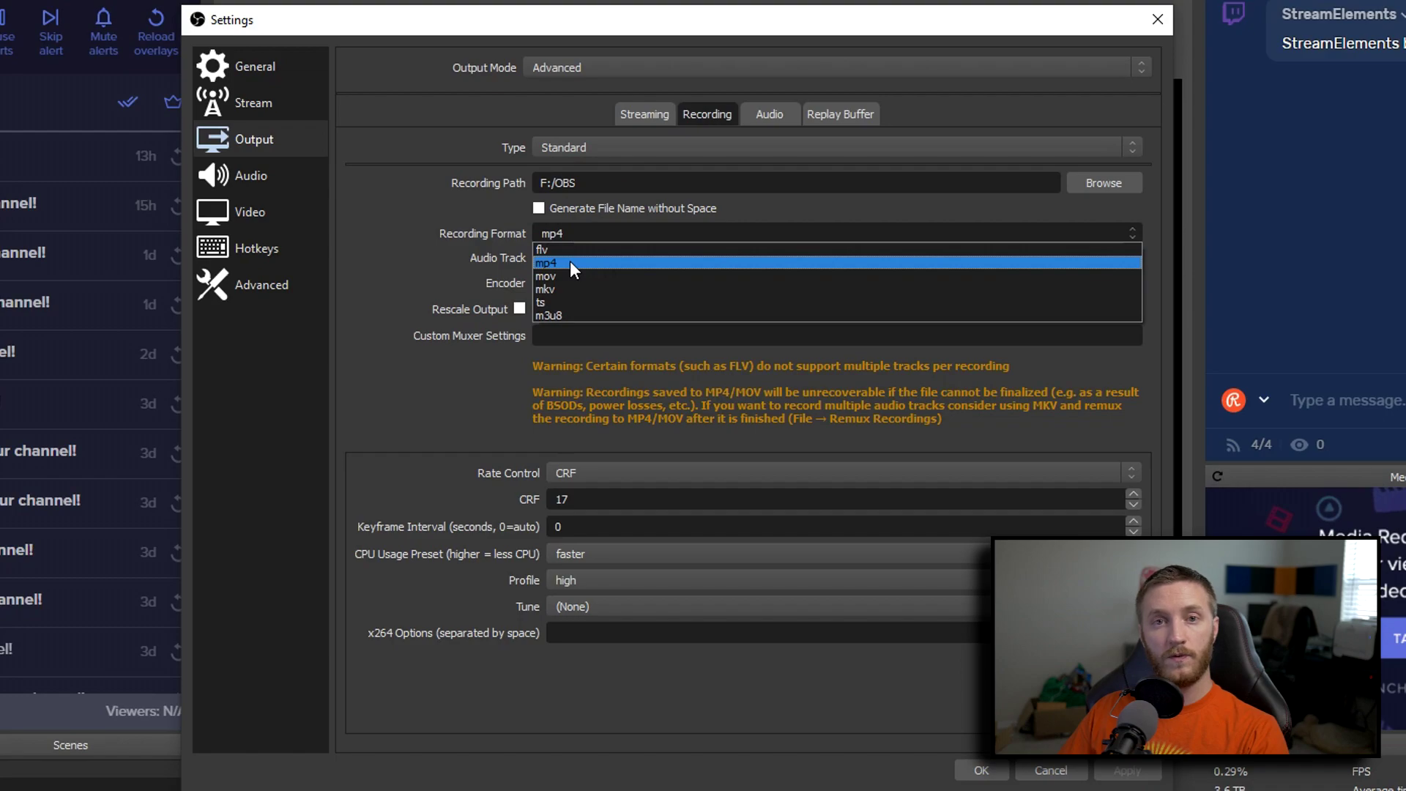
{"action": "left_click", "coordinate": [570, 261]}
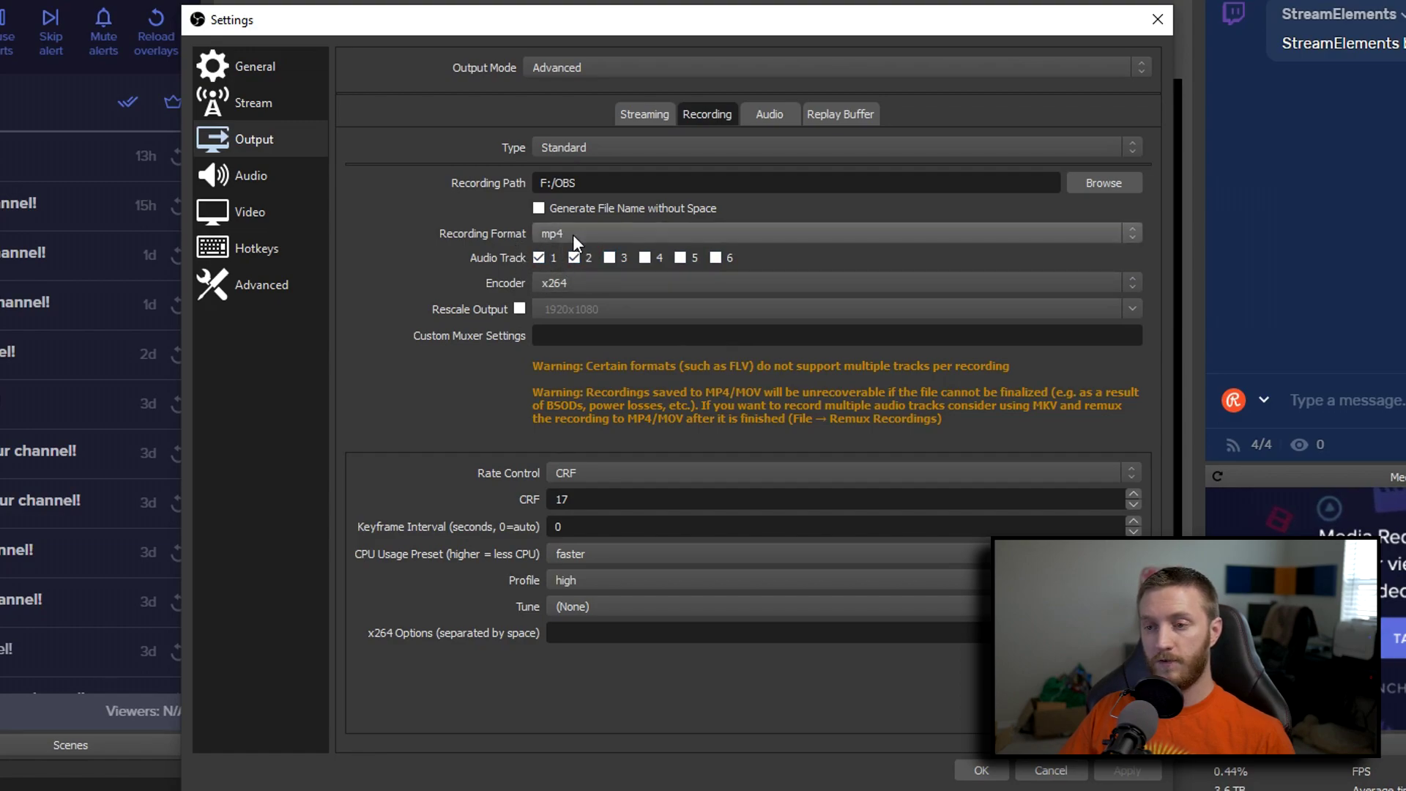
{"action": "left_click", "coordinate": [574, 278]}
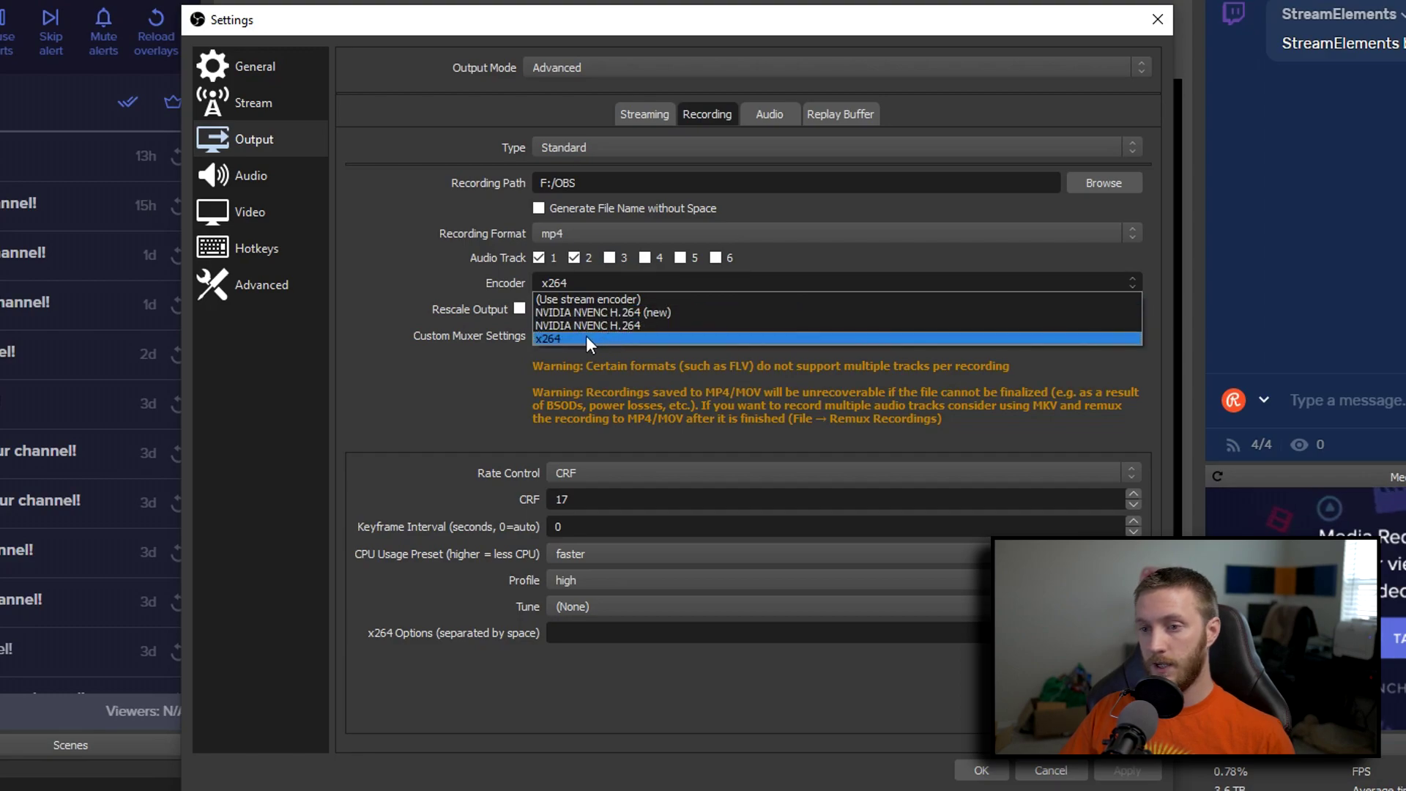
{"action": "left_click", "coordinate": [565, 339]}
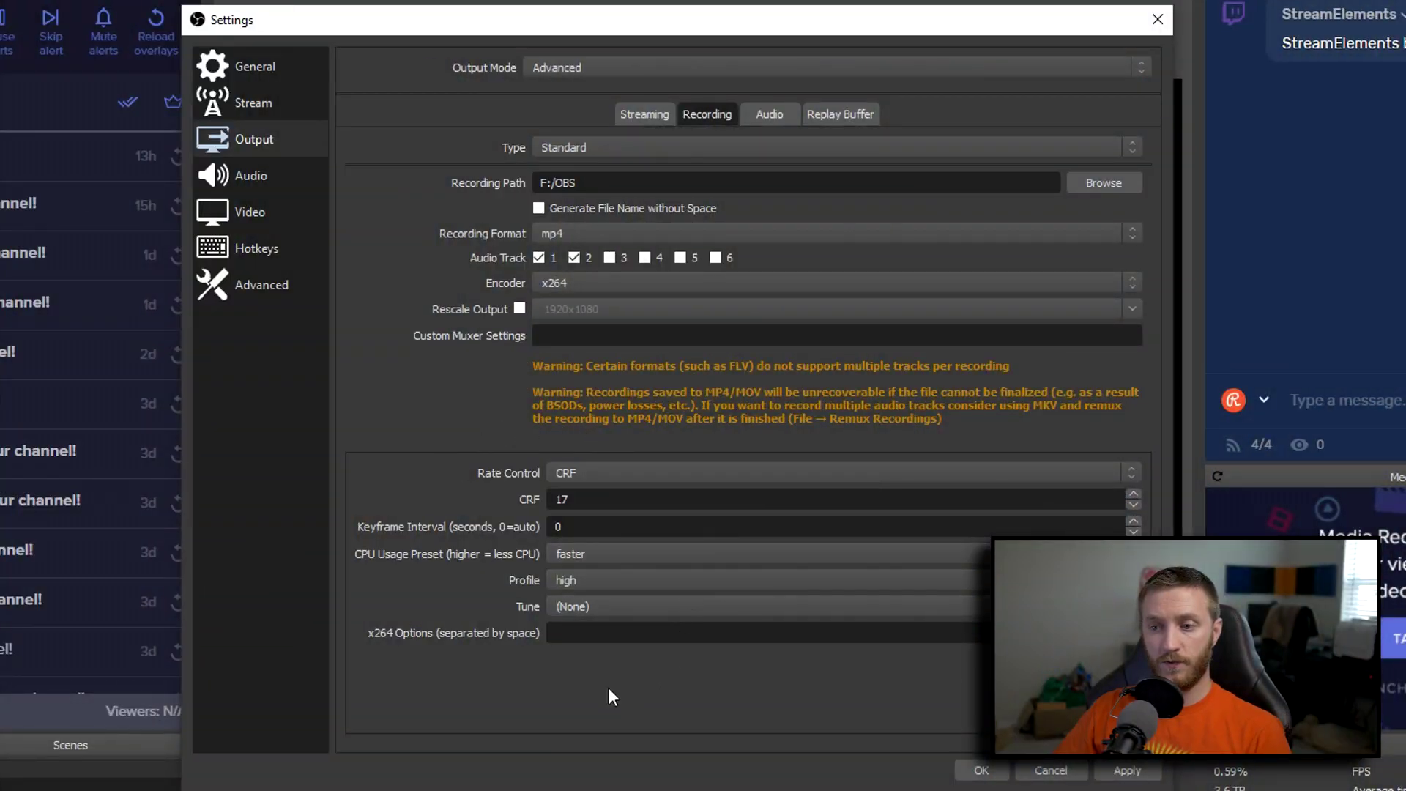
{"action": "left_click", "coordinate": [579, 285]}
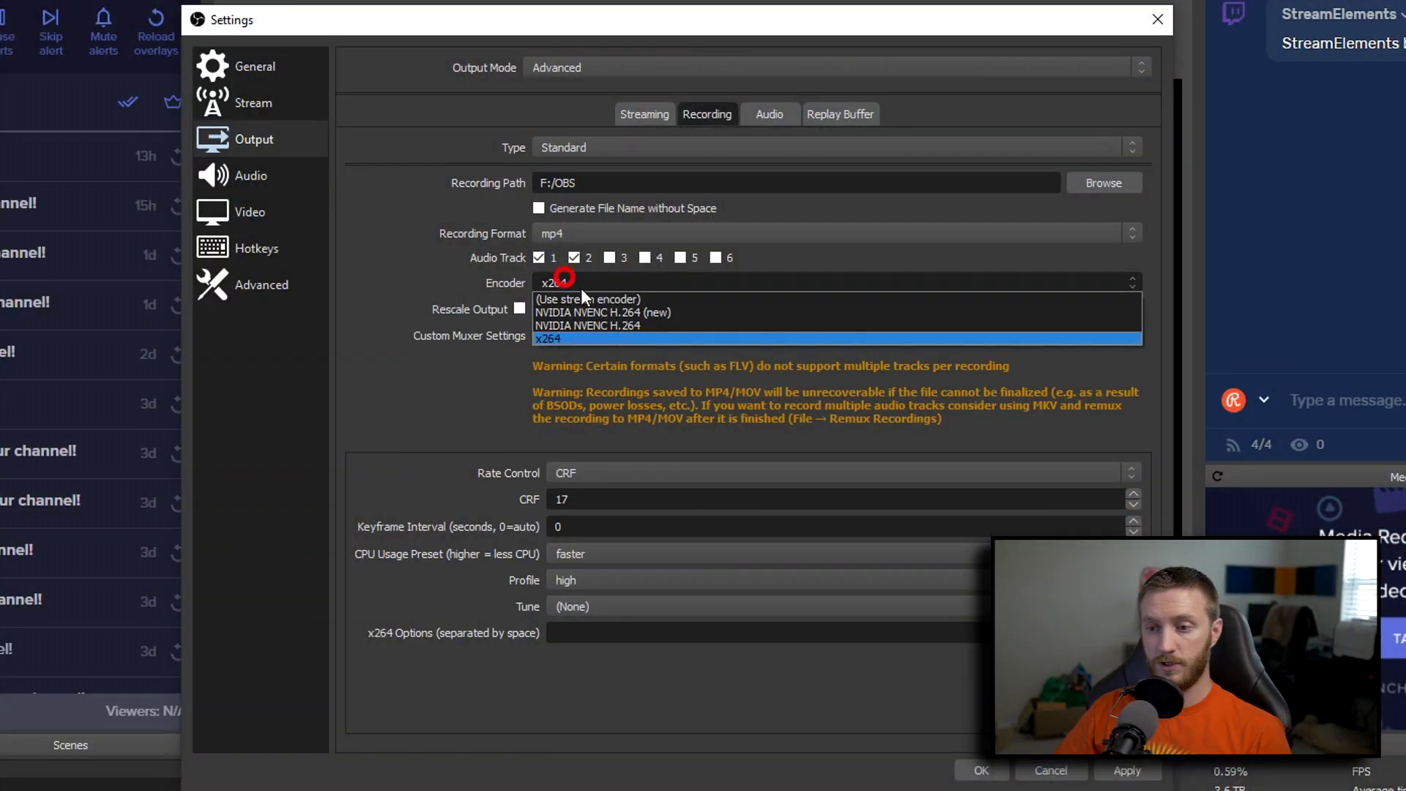
{"action": "left_click", "coordinate": [595, 324]}
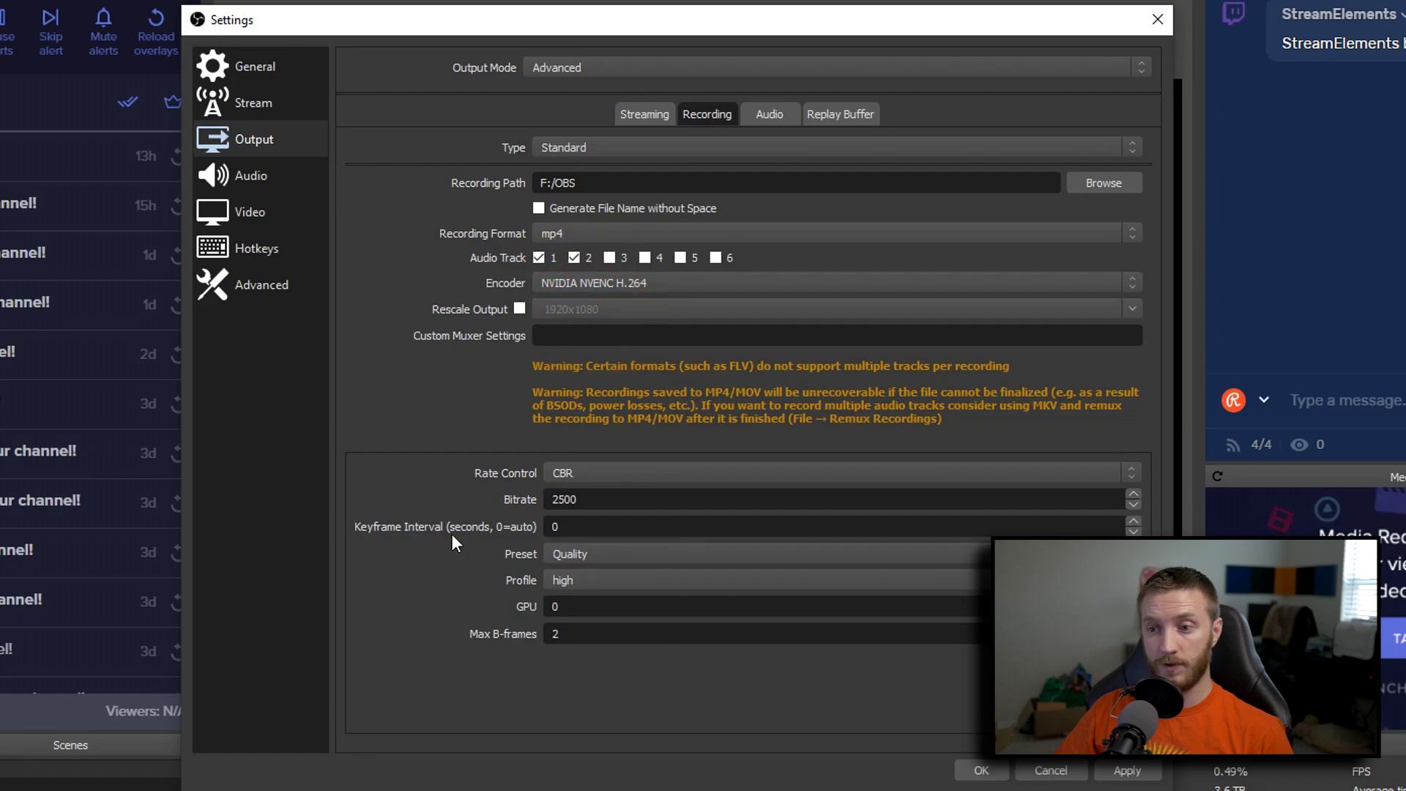
{"action": "left_click", "coordinate": [631, 282]}
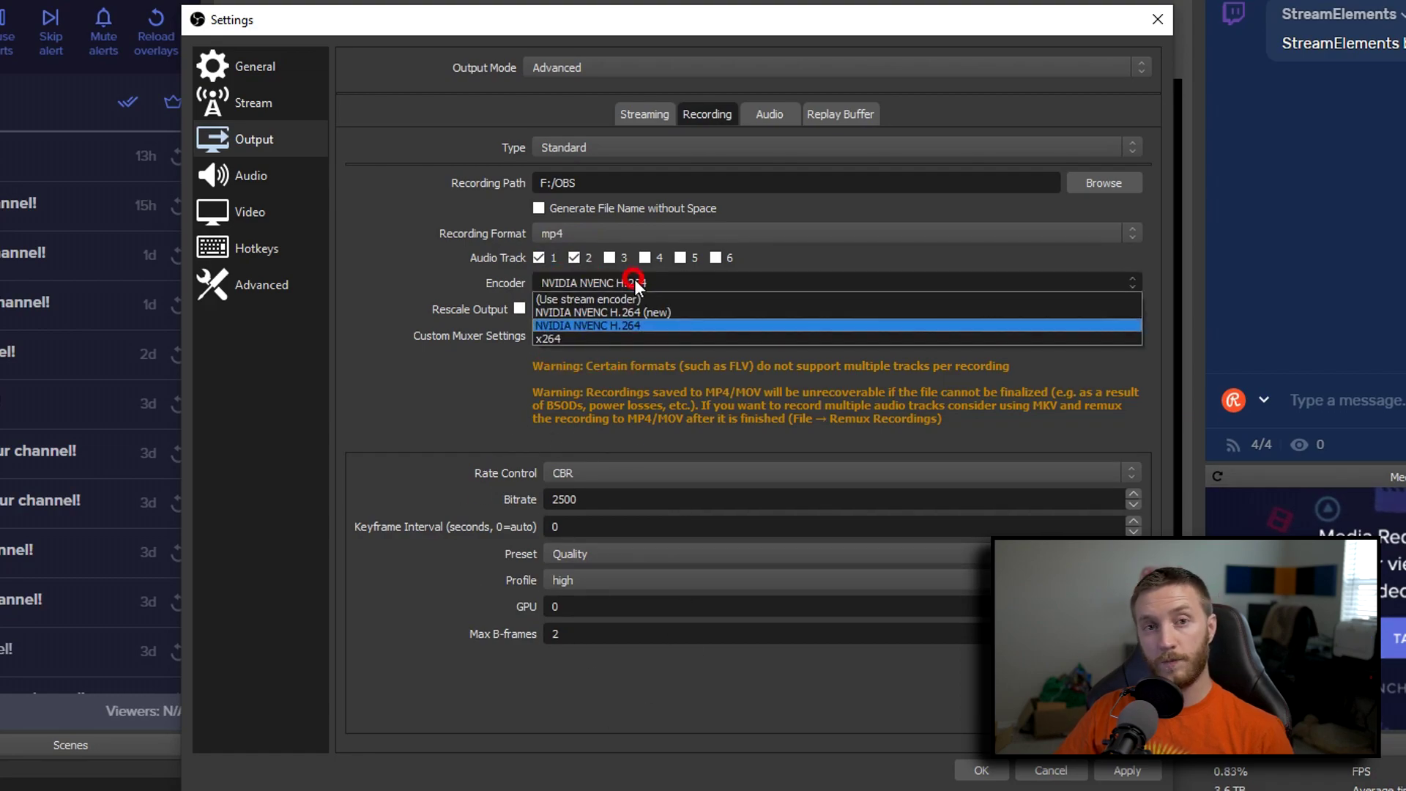
{"action": "left_click", "coordinate": [557, 339]}
{"action": "left_click", "coordinate": [590, 470]}
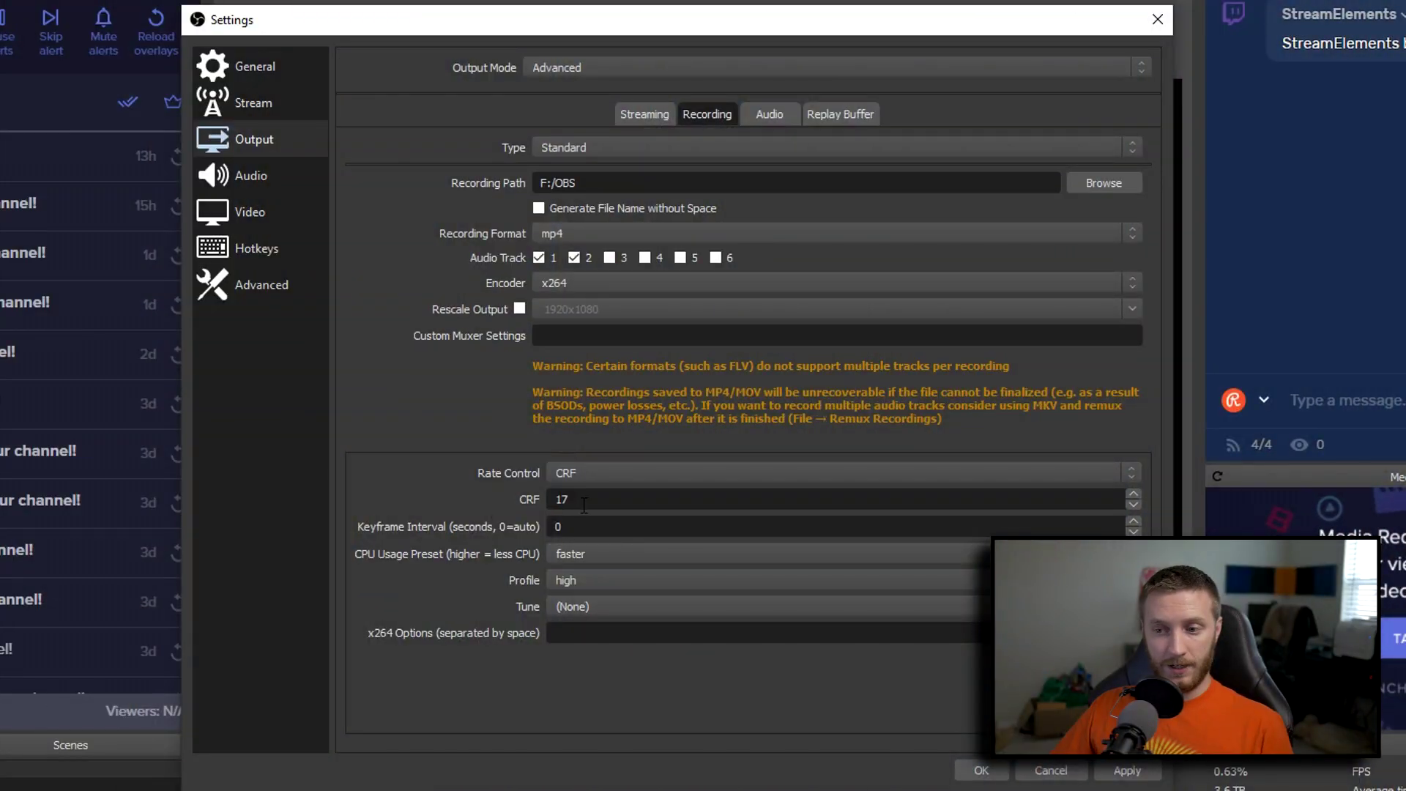
Set the x264 recording keyframe interval to 1 second, leaving CRF at 17
{"action": "left_click", "coordinate": [568, 503]}
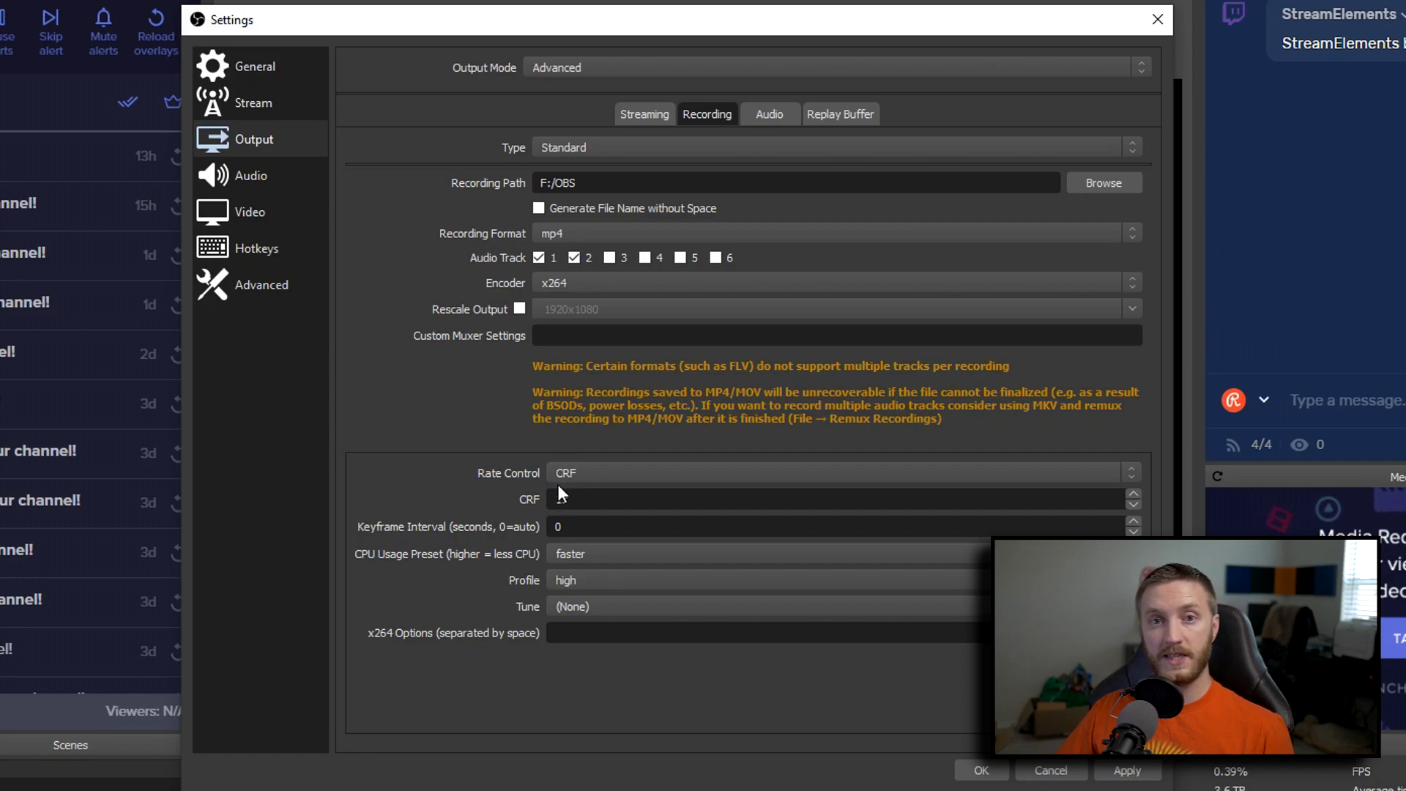
{"action": "left_click", "coordinate": [570, 500]}
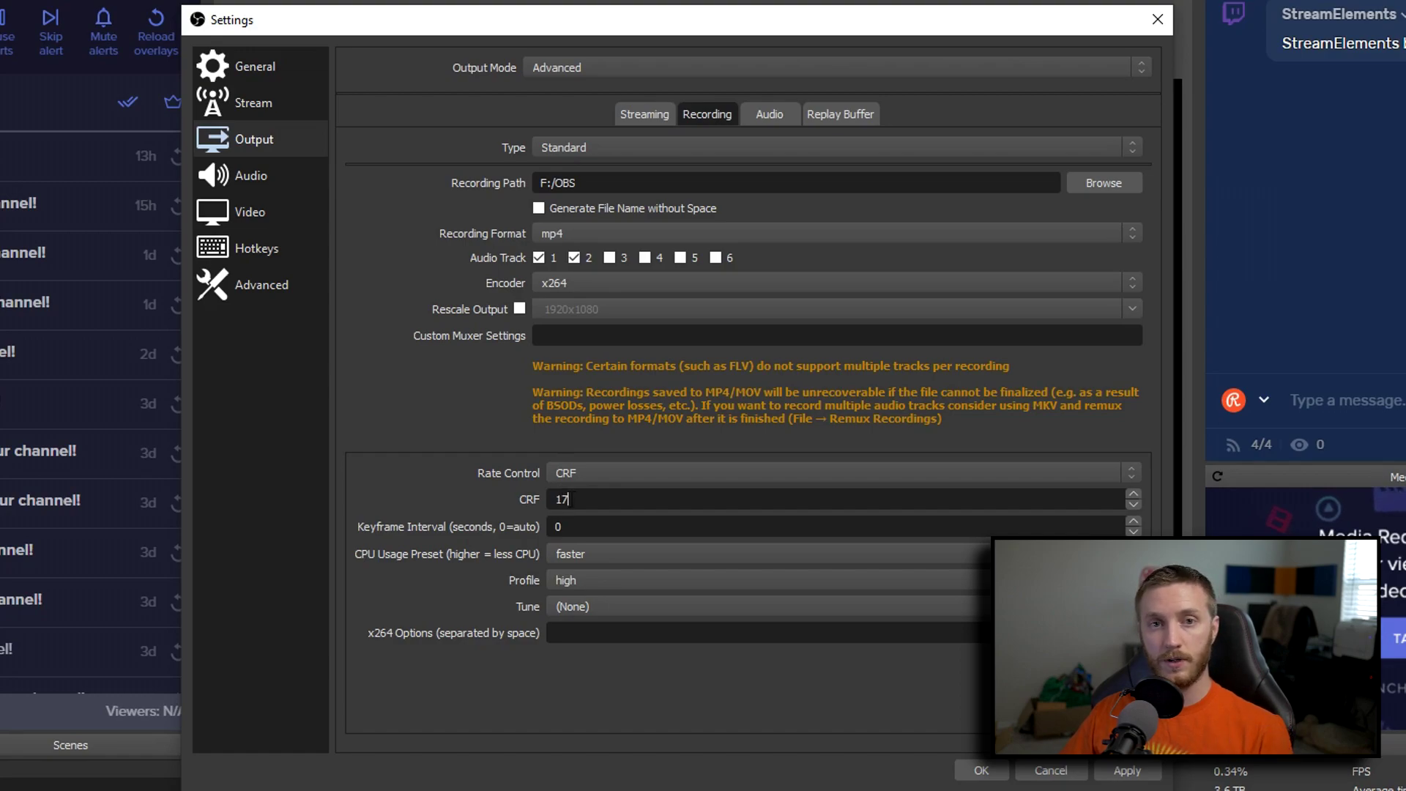
{"action": "double_click", "coordinate": [557, 534]}
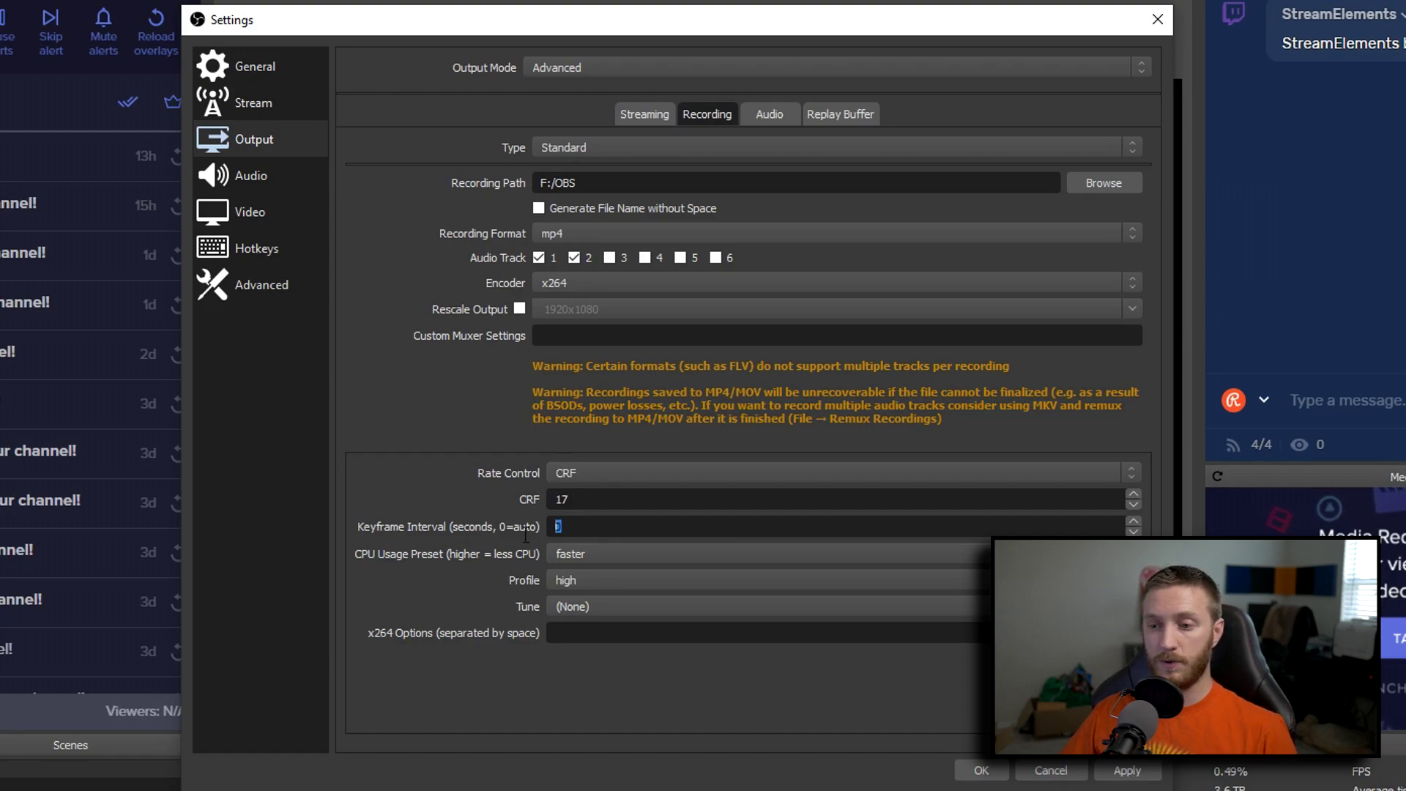
{"action": "type", "text": "2"}
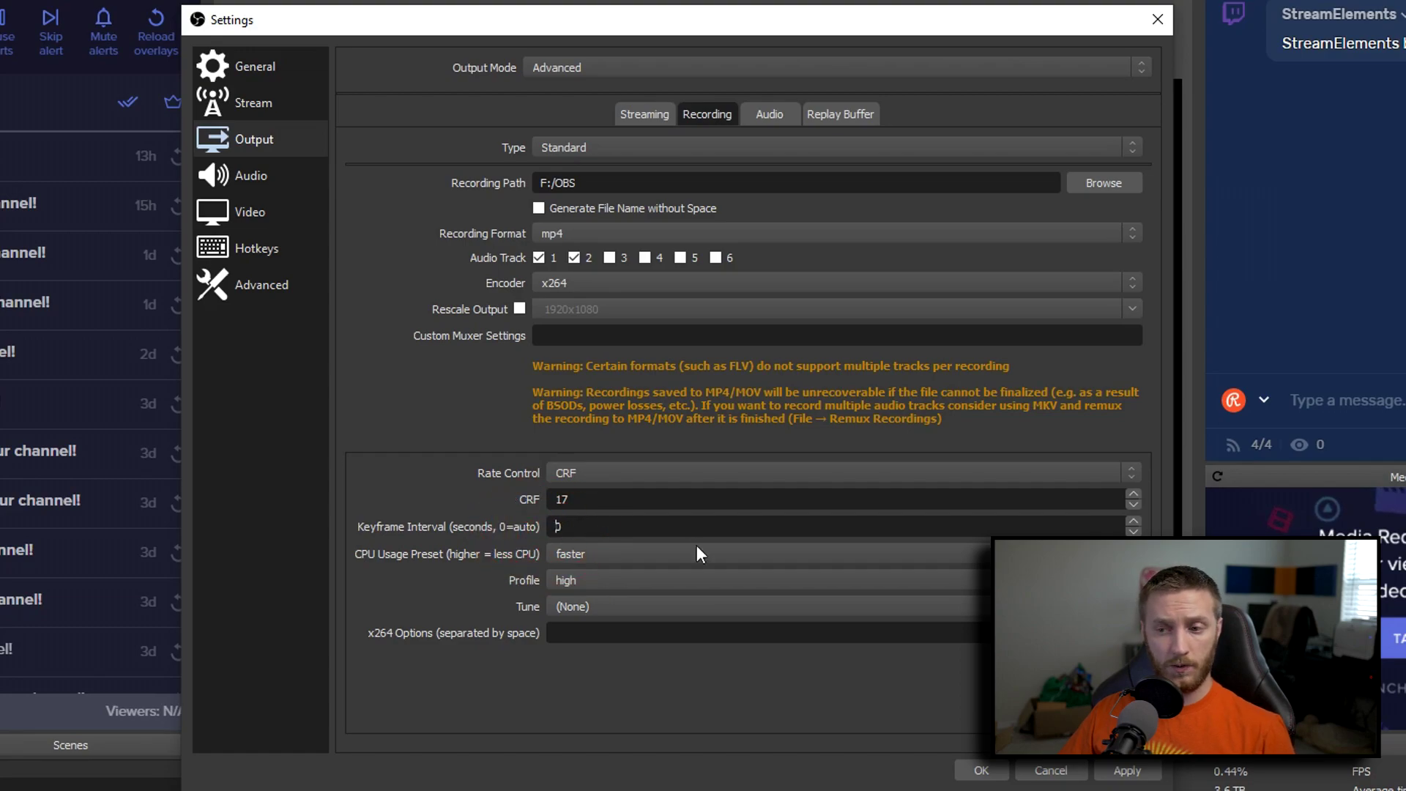
{"action": "double_click", "coordinate": [558, 526]}
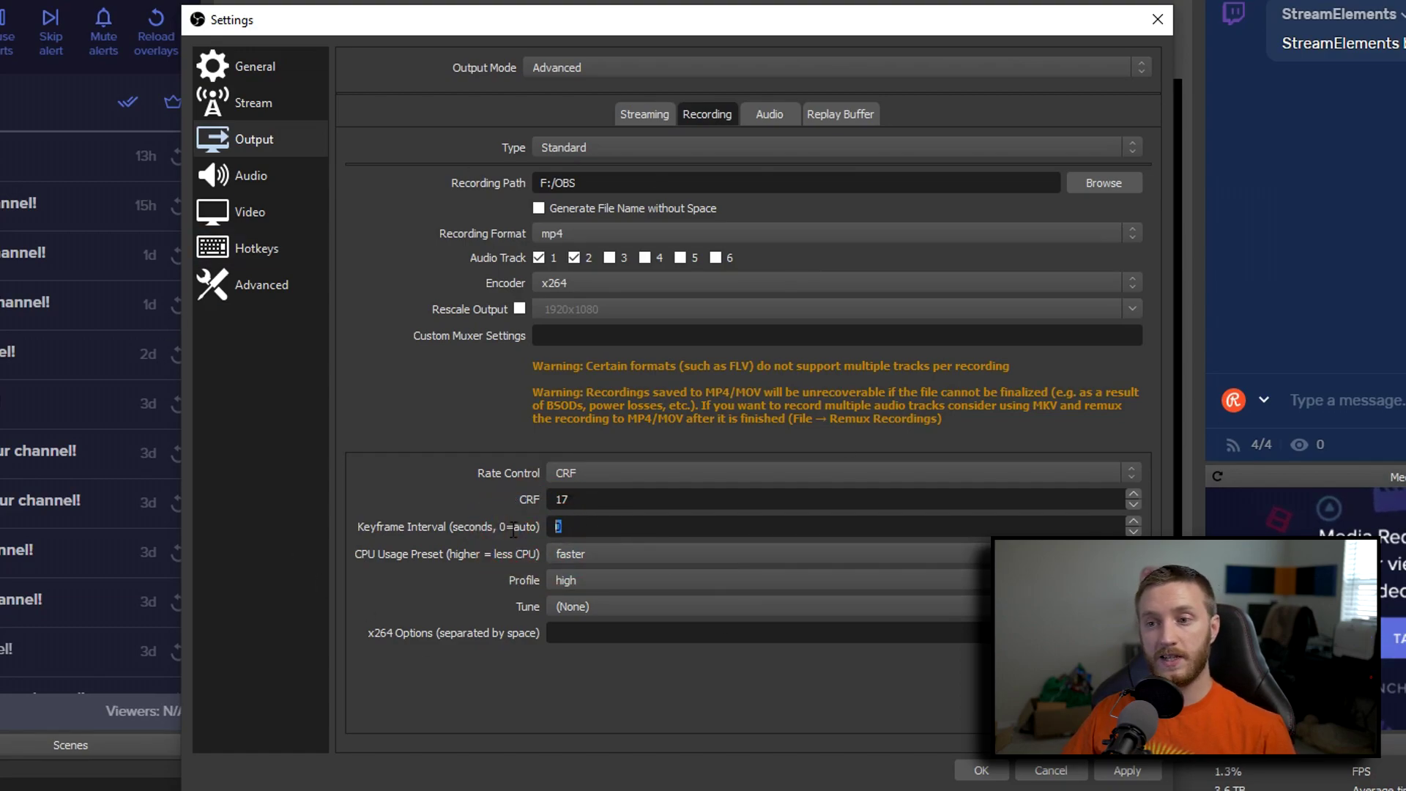
{"action": "type", "text": "1"}
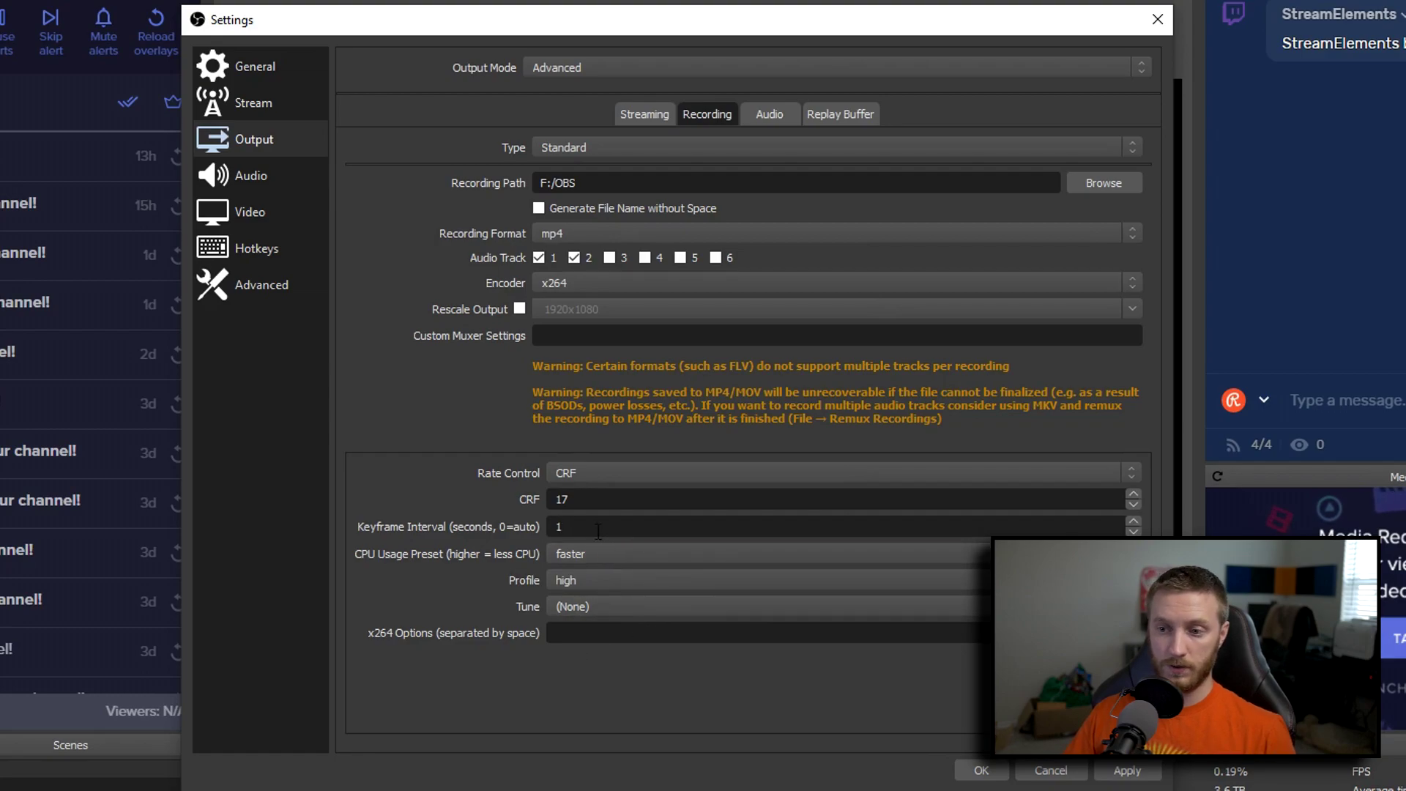
{"action": "left_click", "coordinate": [507, 526]}
{"action": "type", "text": "2"}
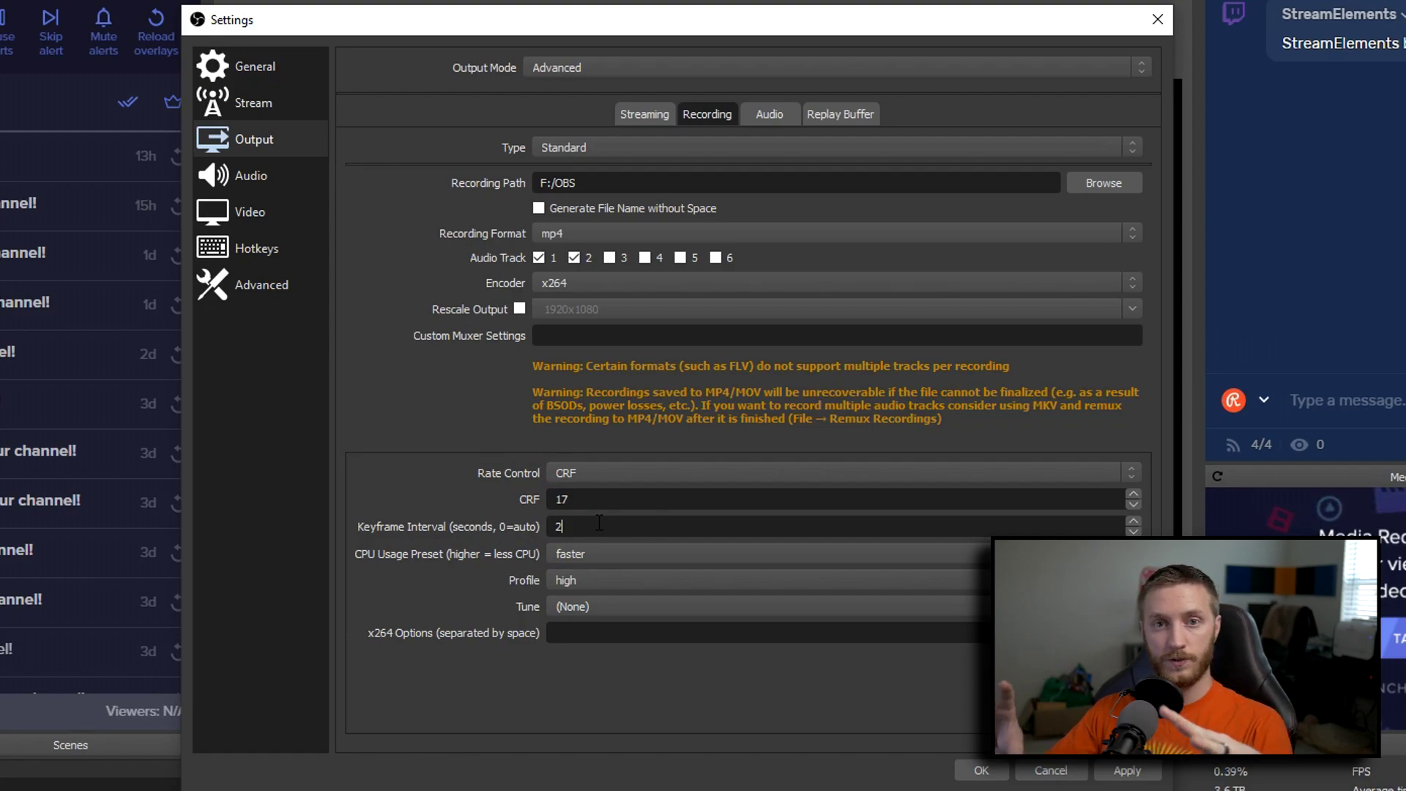
{"action": "key", "text": "BackSpace"}
{"action": "type", "text": "1"}
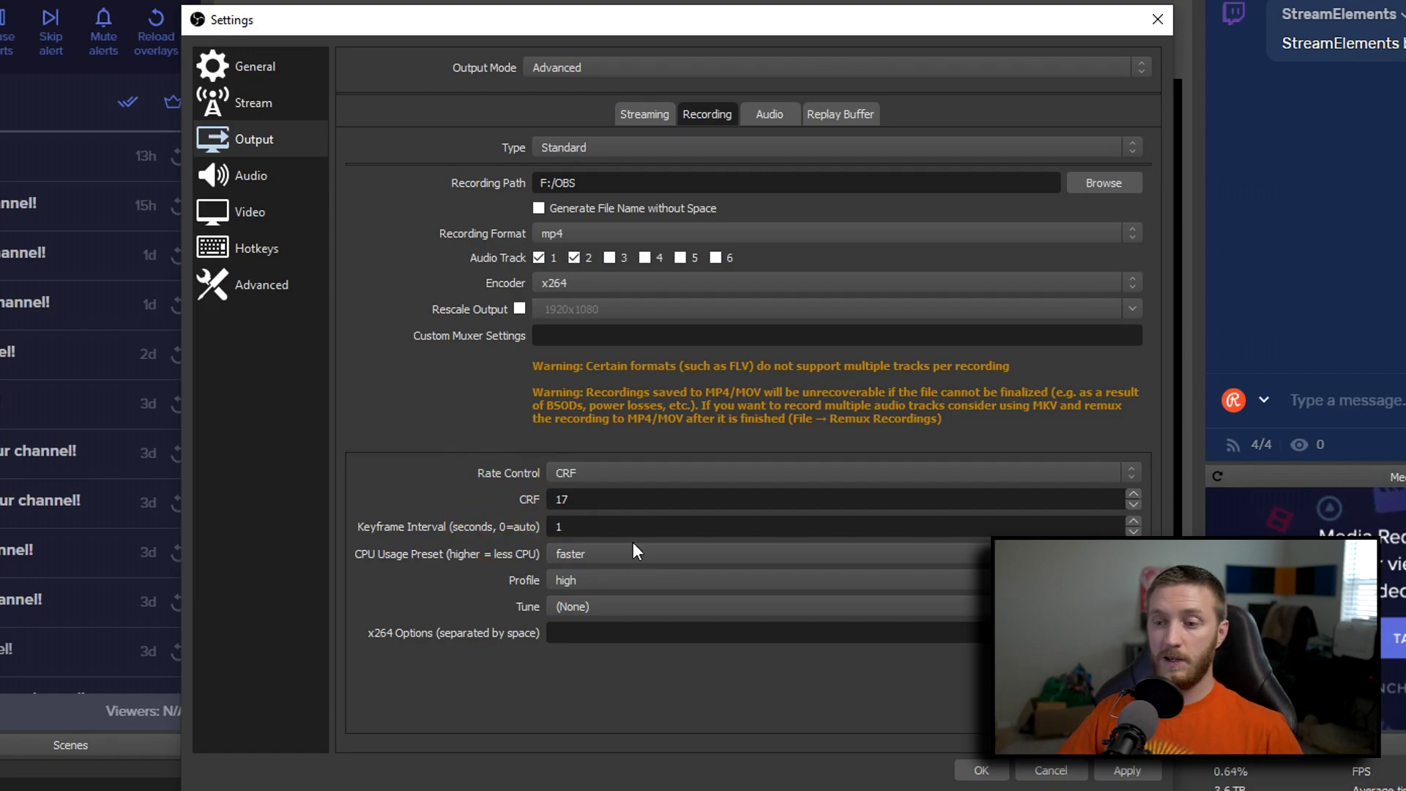
Change the x264 CPU usage preset from faster to medium
{"action": "left_click", "coordinate": [613, 554]}
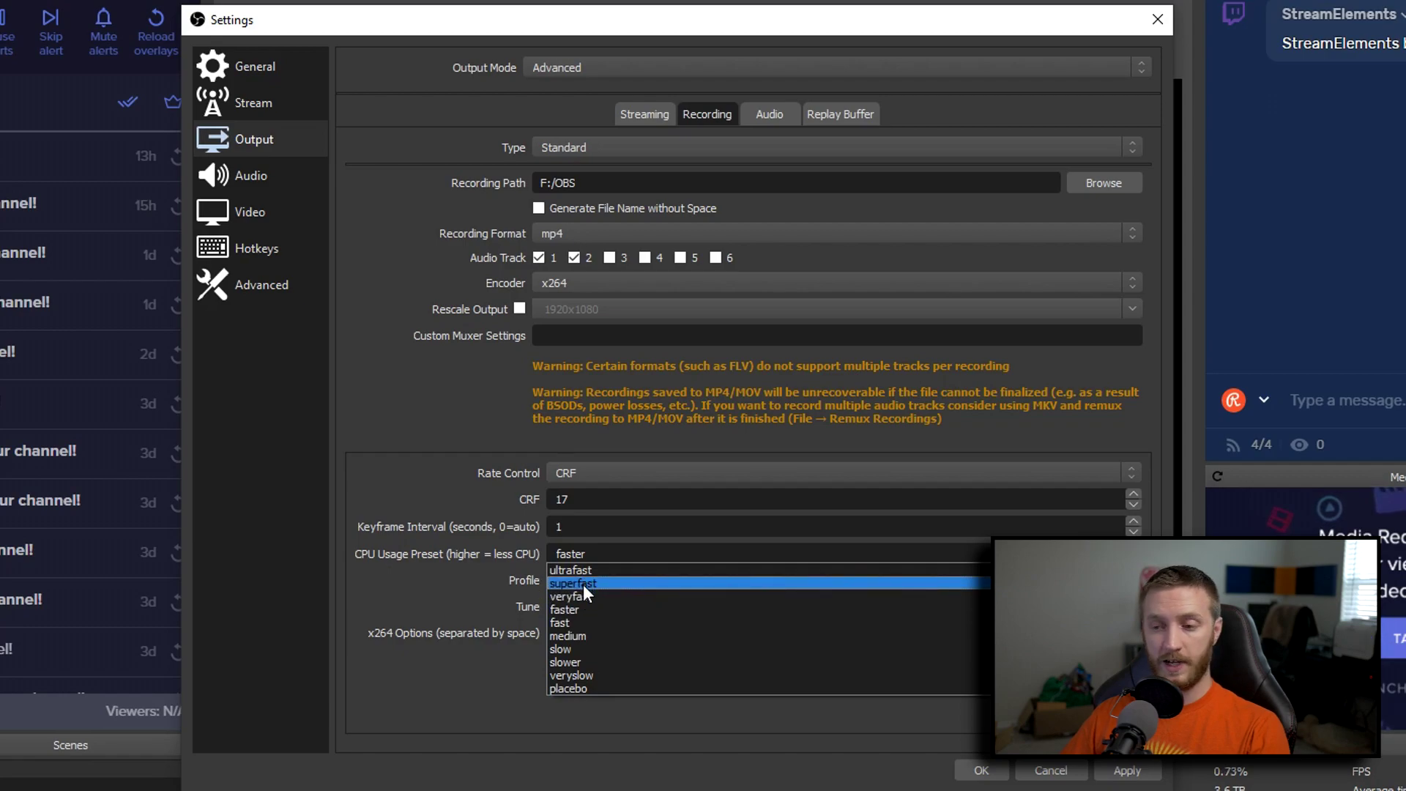
{"action": "left_click", "coordinate": [583, 635]}
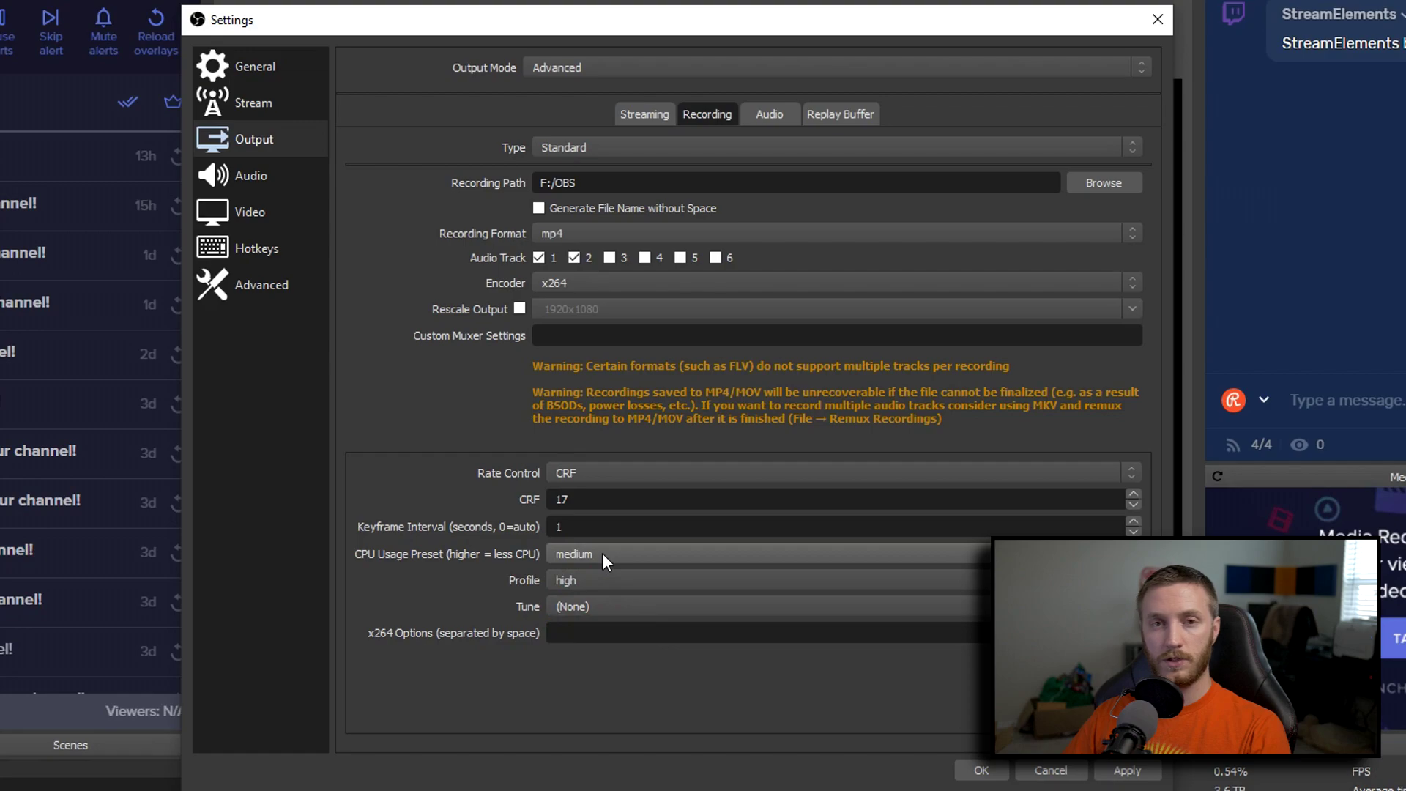
{"action": "left_click", "coordinate": [595, 581]}
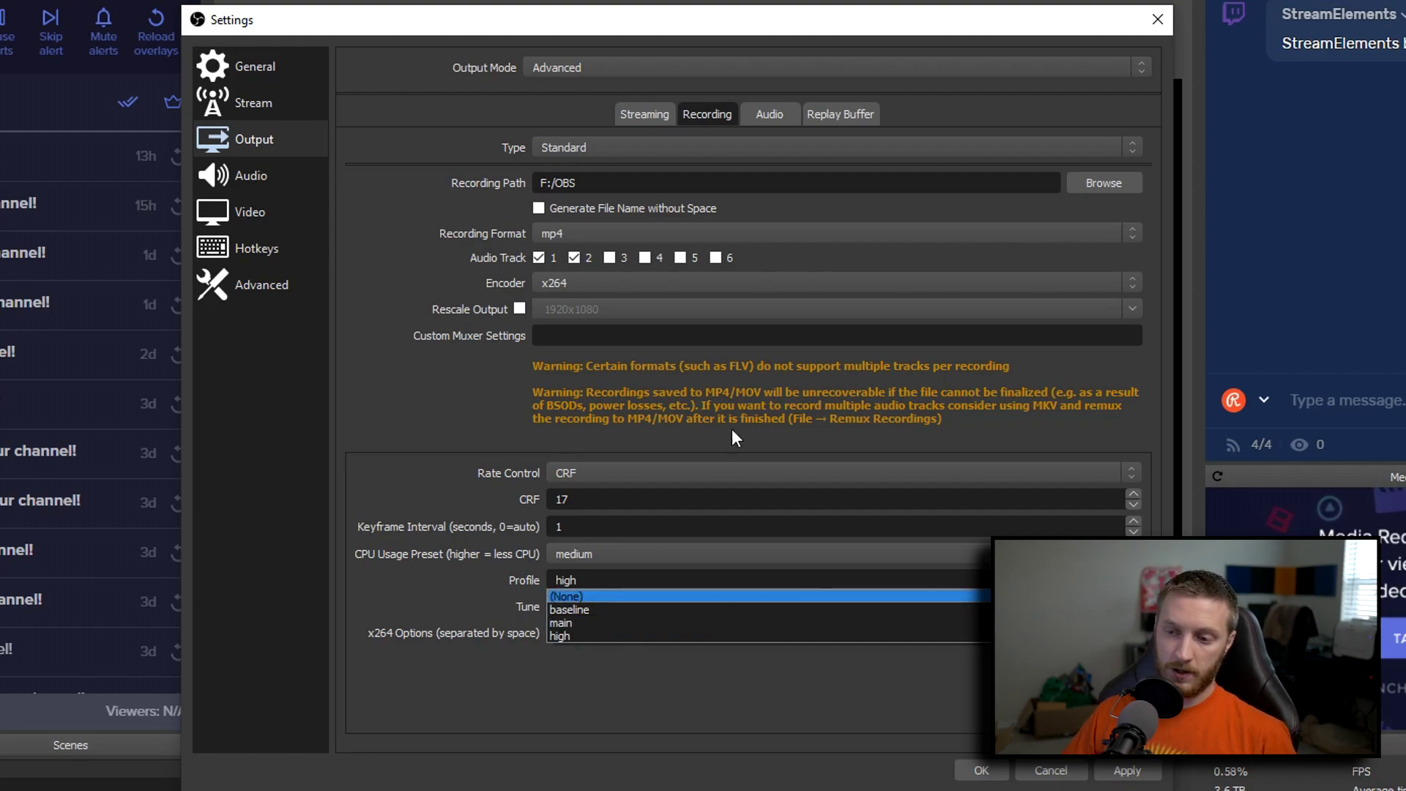
{"action": "left_click", "coordinate": [590, 634]}
{"action": "left_click", "coordinate": [627, 606]}
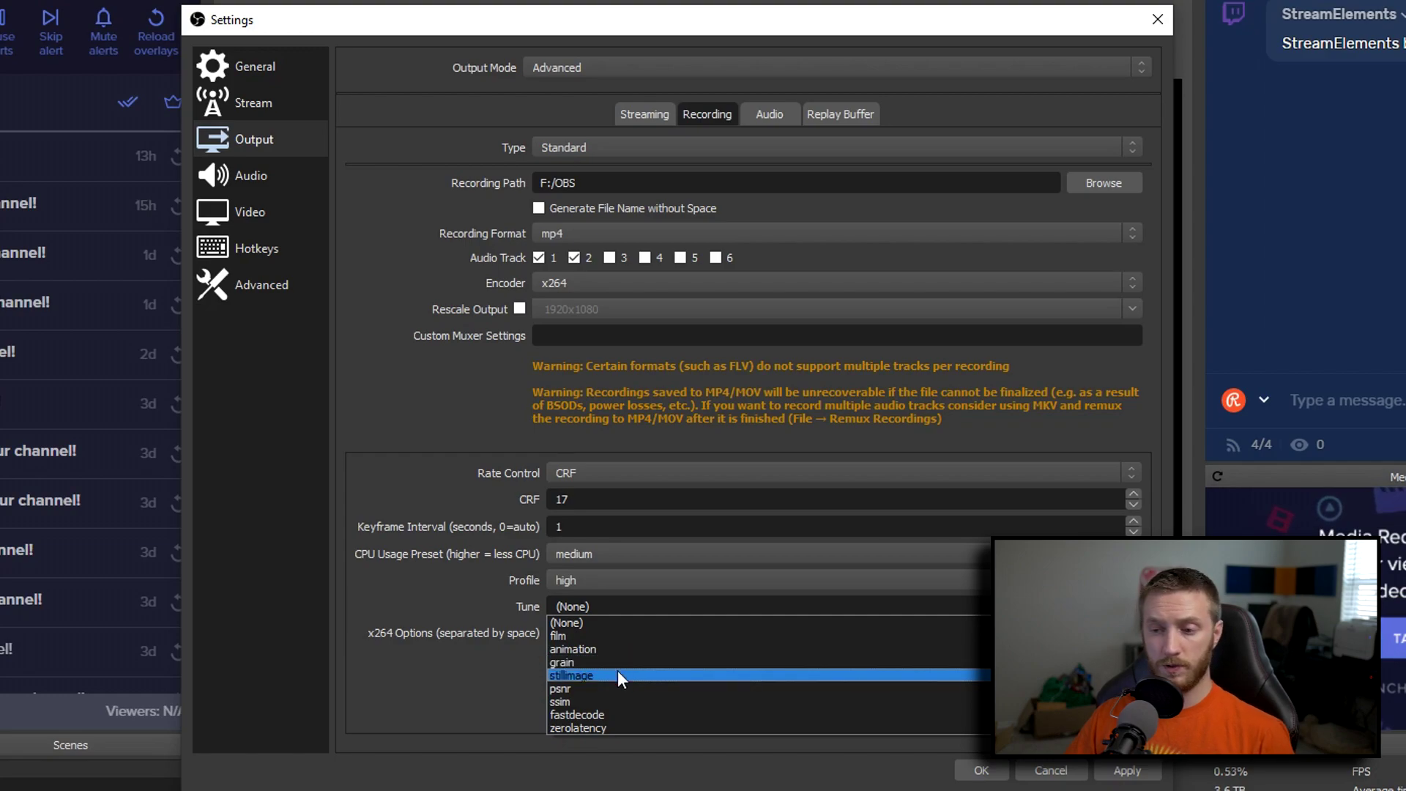
{"action": "left_click", "coordinate": [479, 693]}
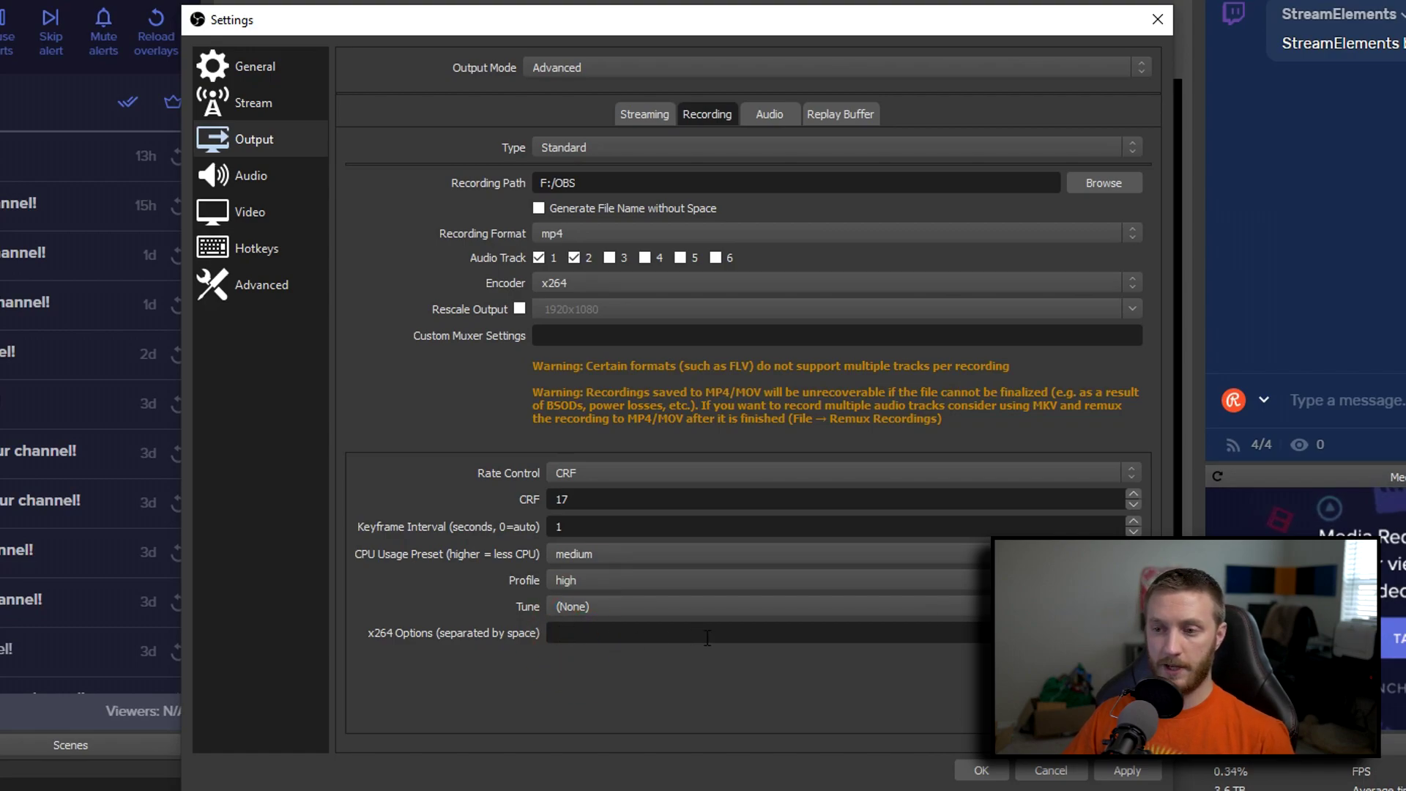
{"action": "left_click", "coordinate": [622, 638]}
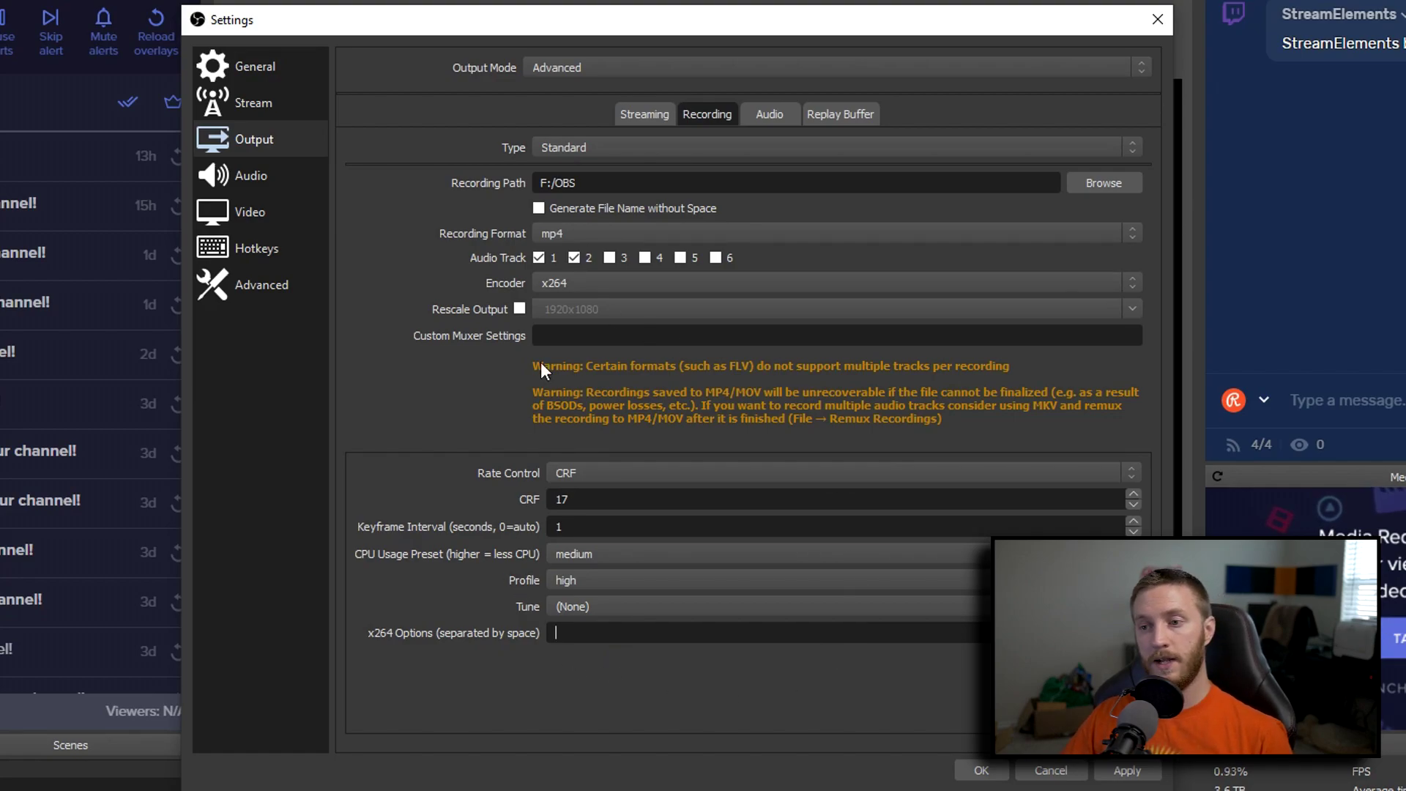
{"action": "left_click", "coordinate": [586, 282]}
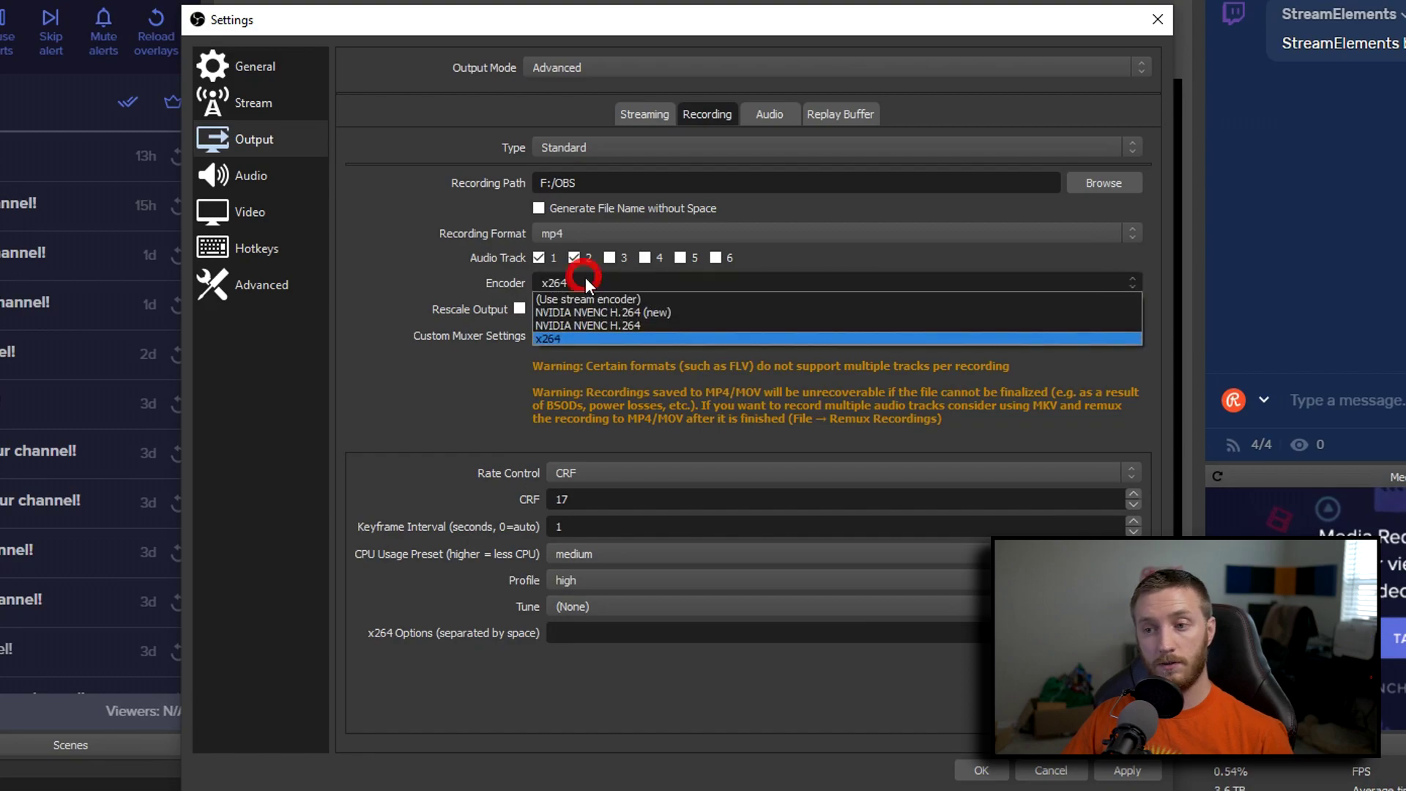
Switch the recording encoder to NVIDIA NVENC H.264 with CQP rate control
{"action": "left_click", "coordinate": [593, 323]}
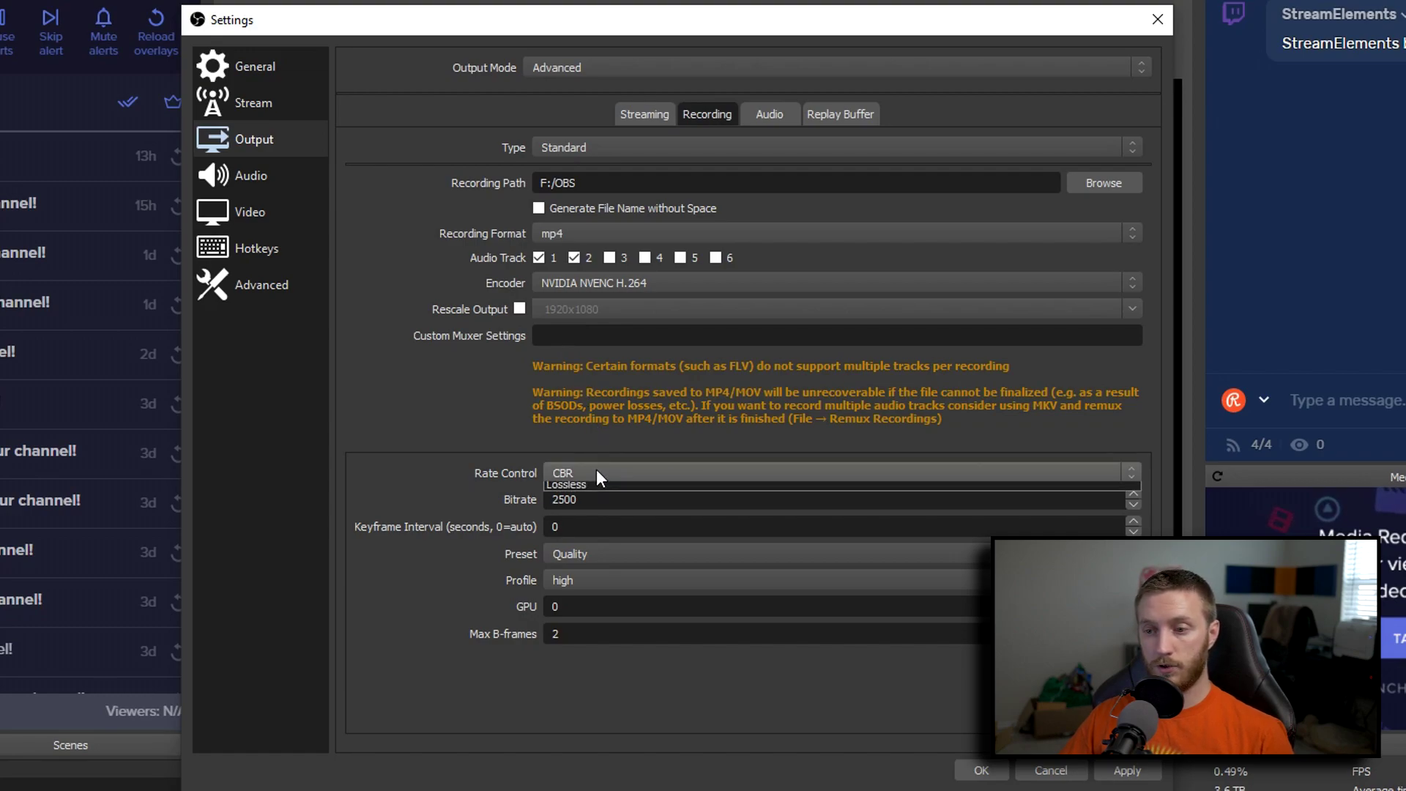
{"action": "left_click", "coordinate": [597, 472]}
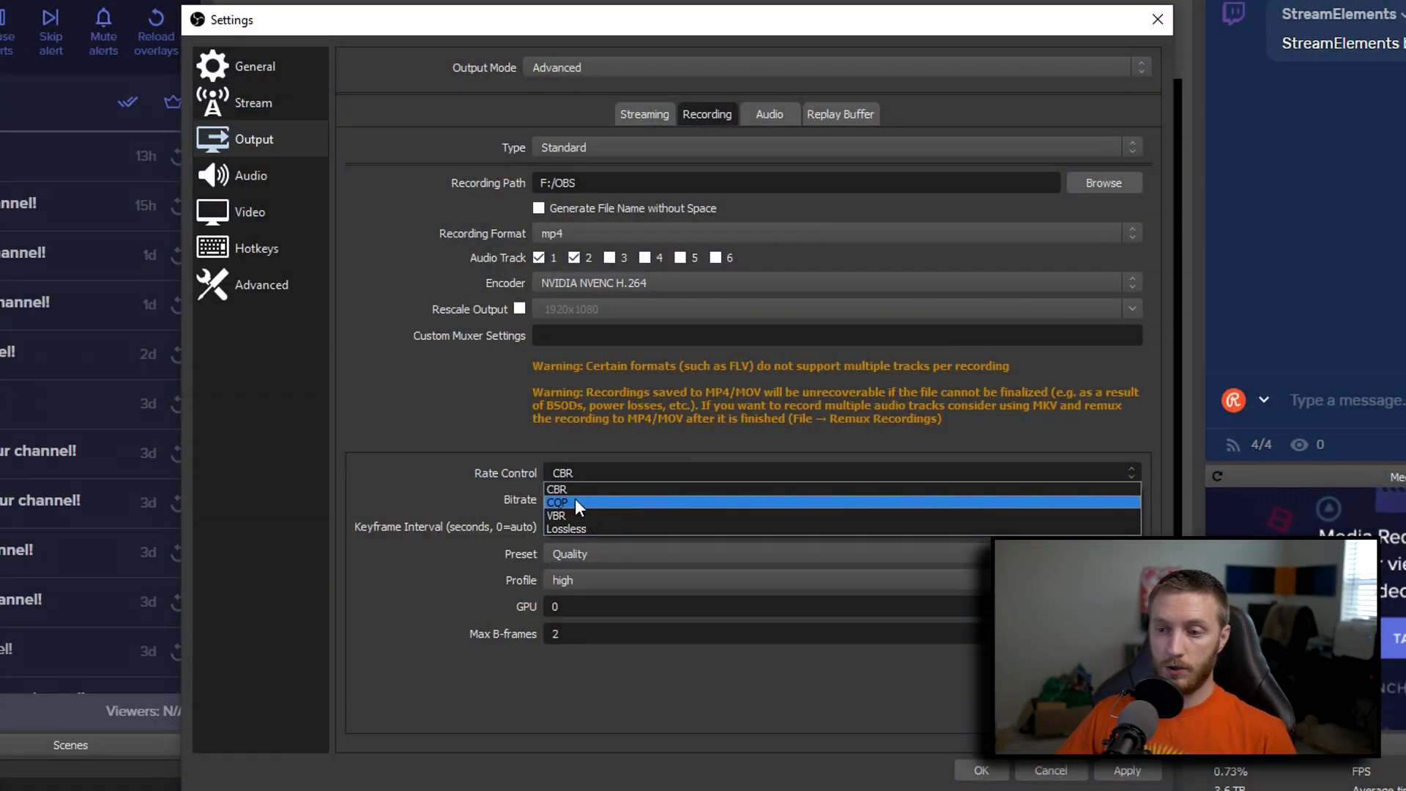
{"action": "left_click", "coordinate": [575, 501]}
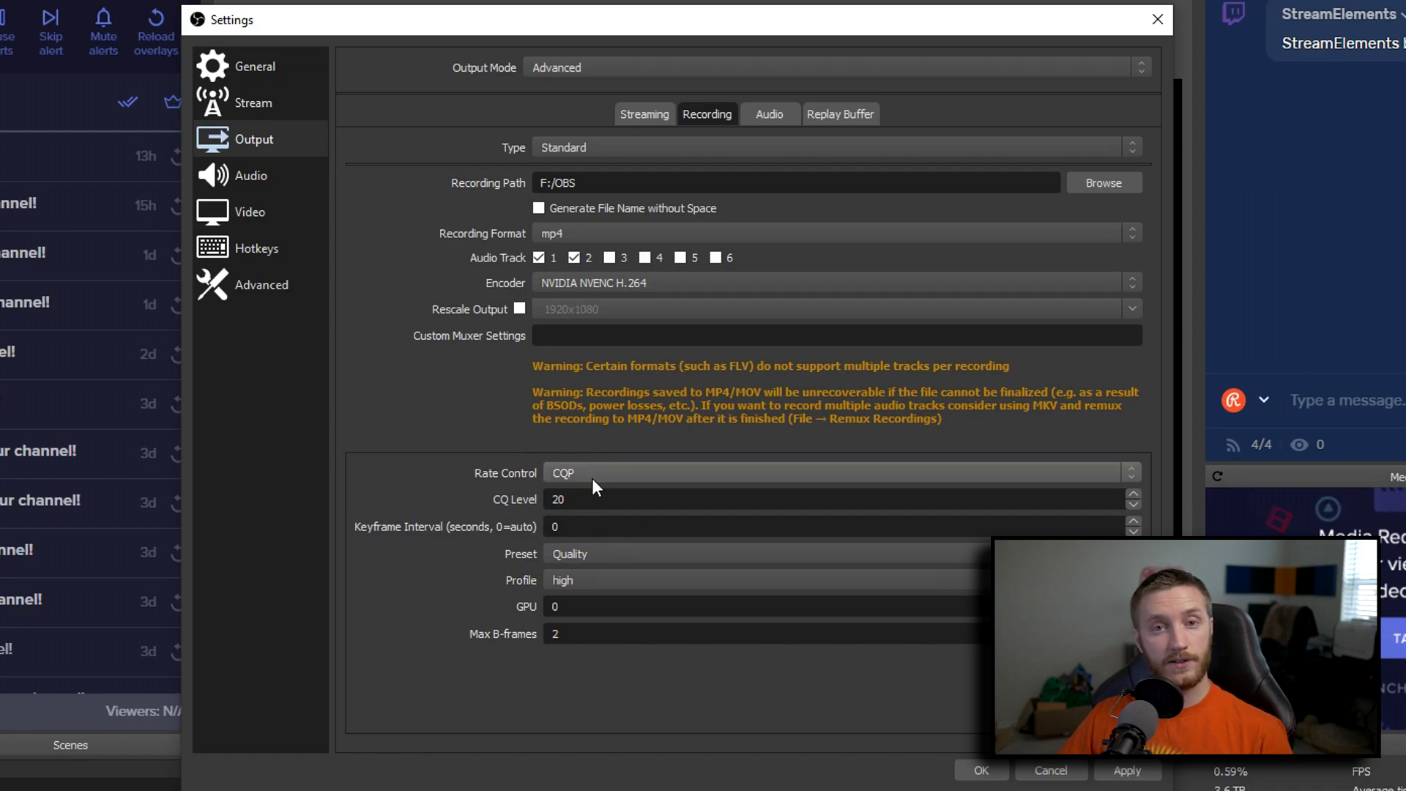
Set the NVENC CQ Level to 17
{"action": "double_click", "coordinate": [565, 499]}
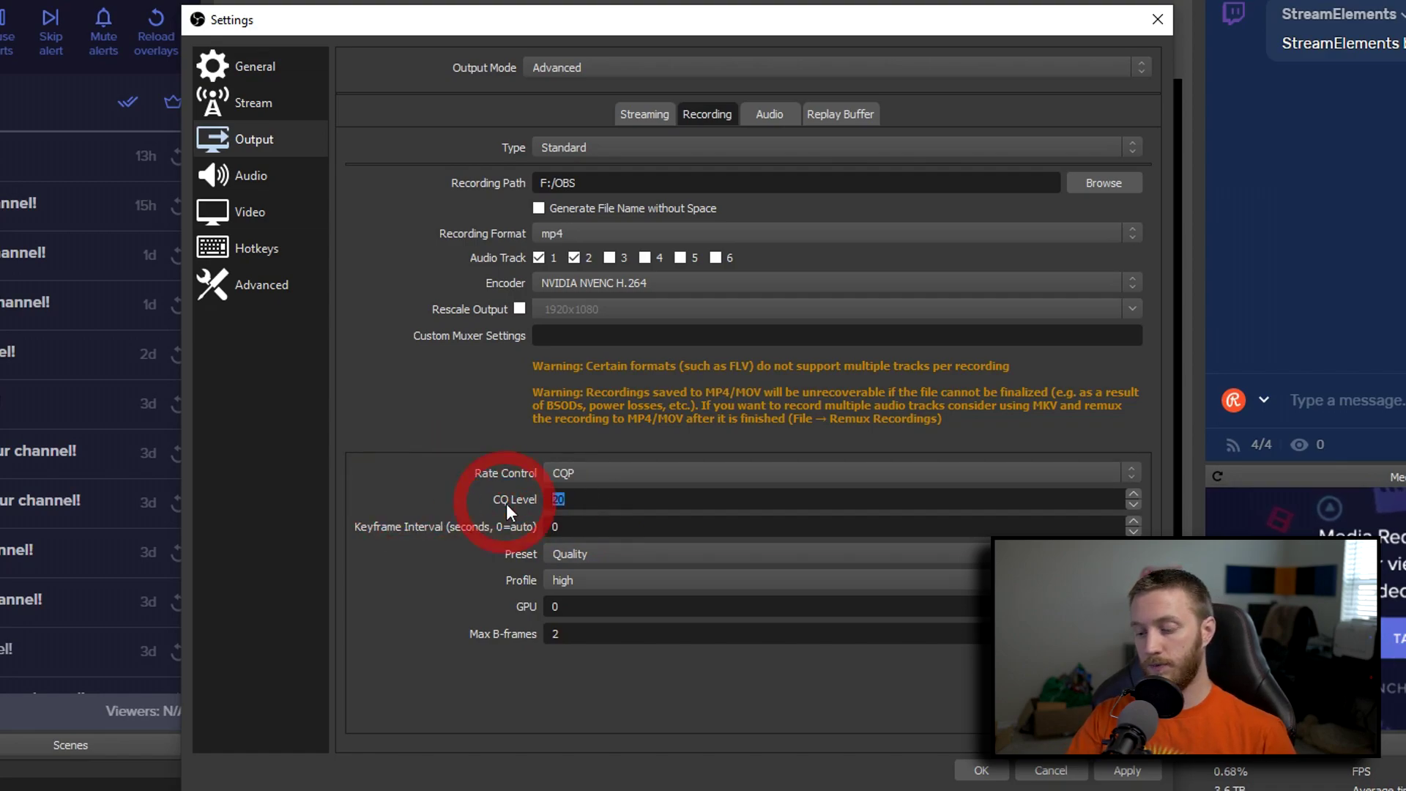
{"action": "type", "text": "17"}
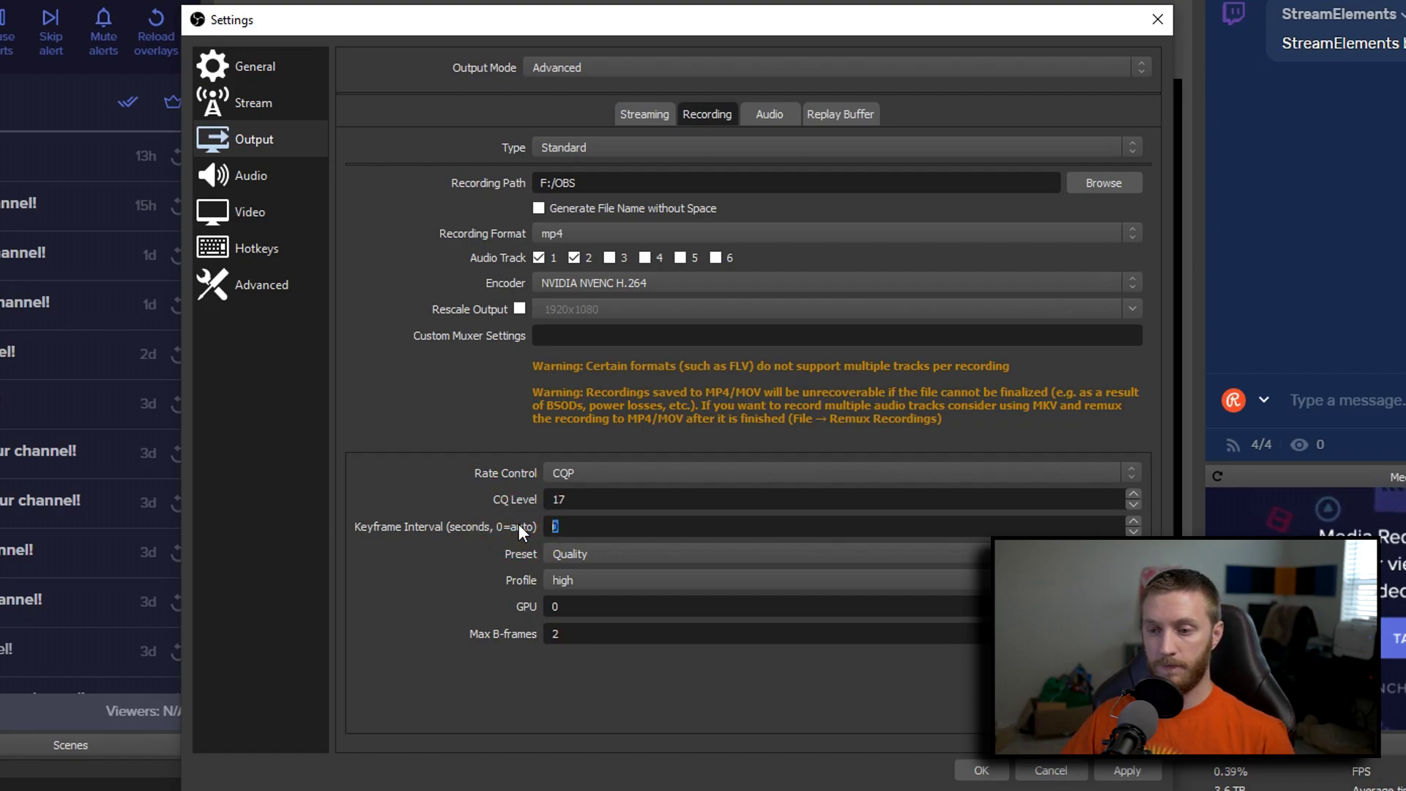
{"action": "left_click", "coordinate": [578, 554]}
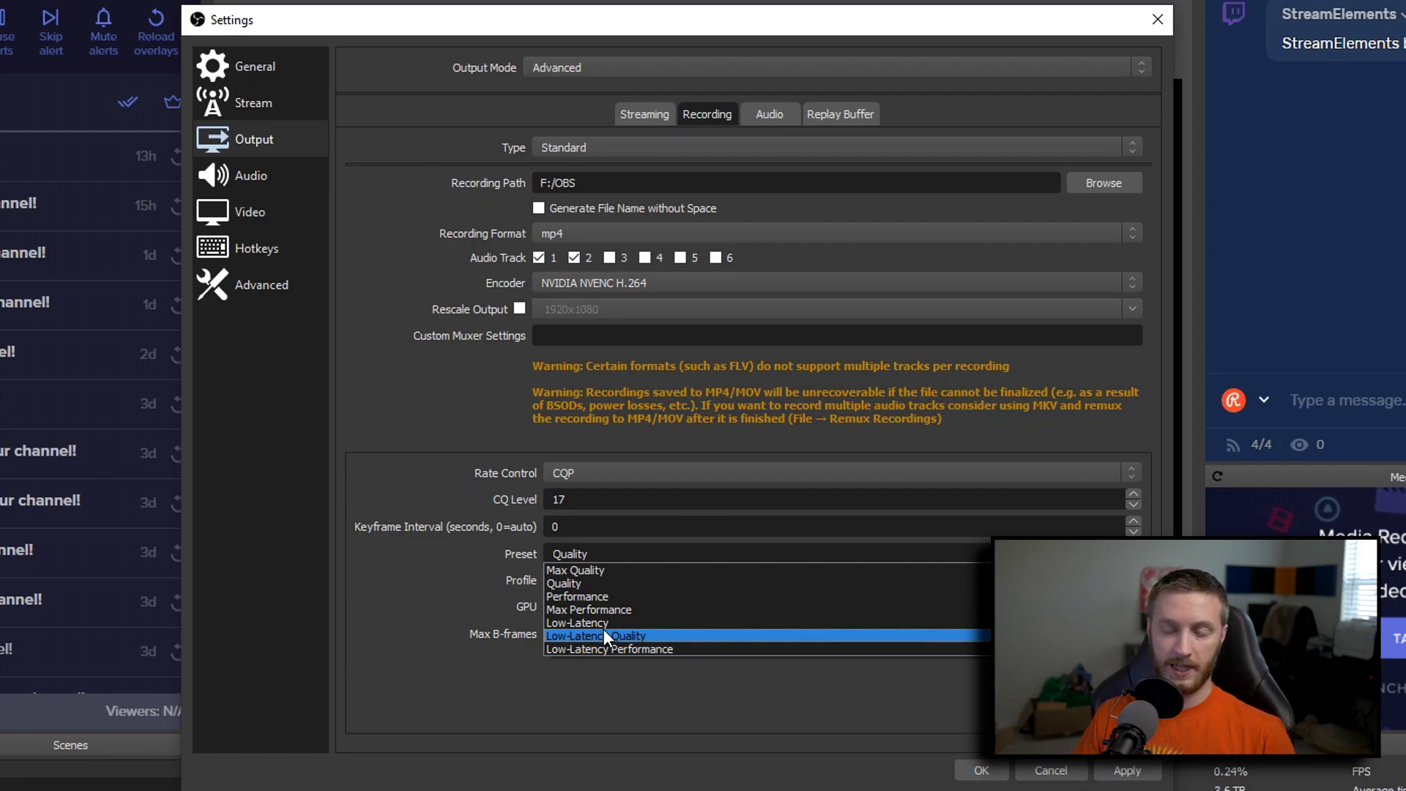
Choose the Max Quality NVENC preset and keep the high profile
{"action": "left_click", "coordinate": [578, 570]}
{"action": "left_click", "coordinate": [604, 578]}
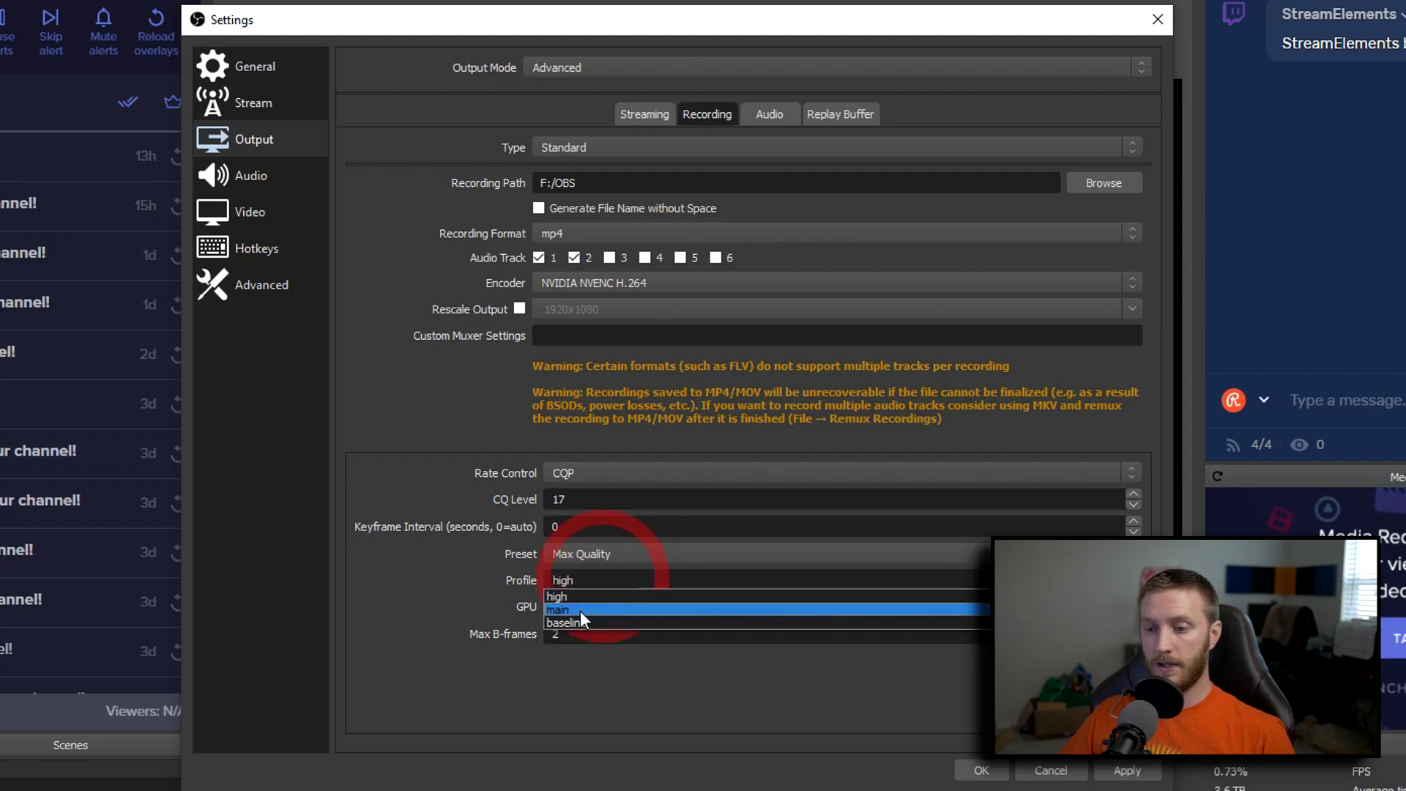
{"action": "left_click", "coordinate": [574, 595]}
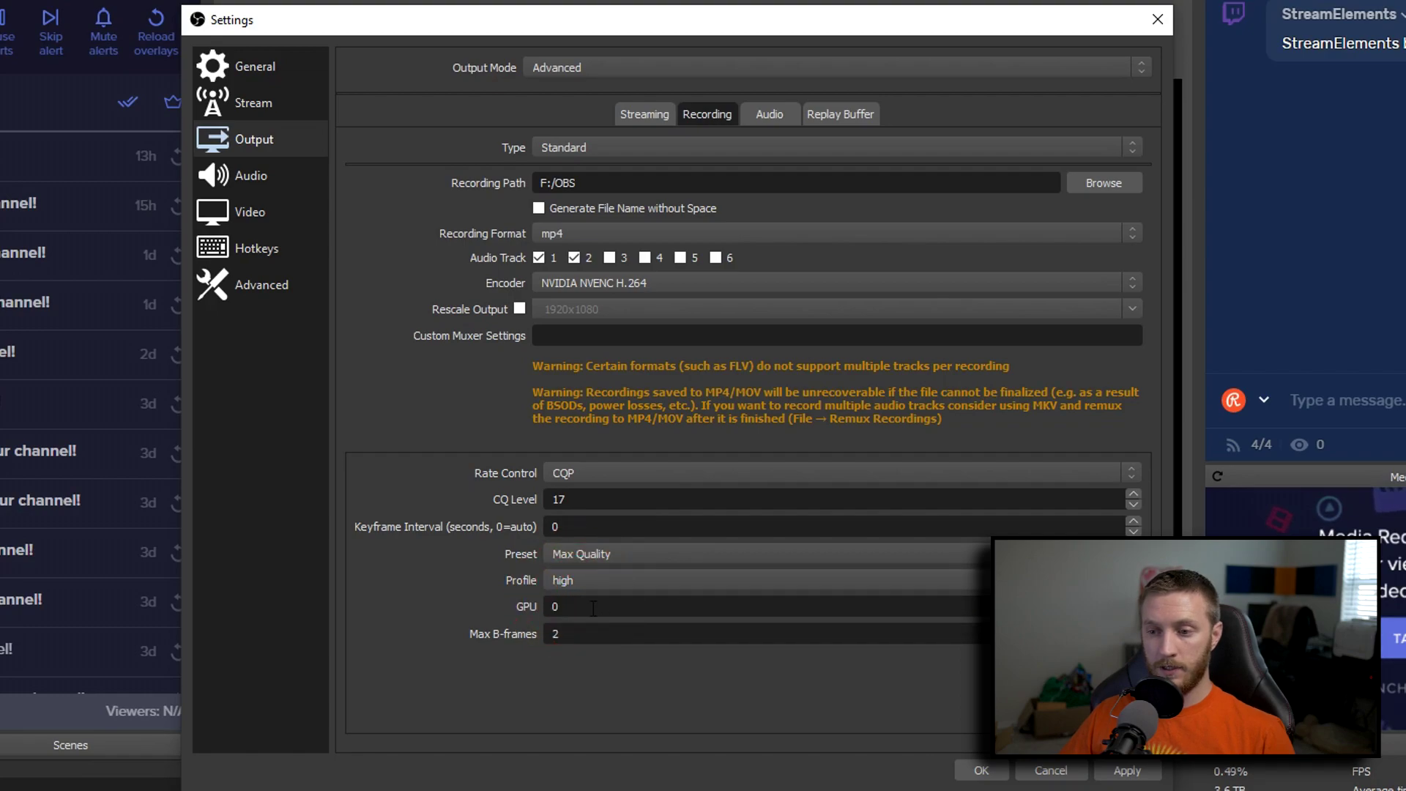
{"action": "left_click", "coordinate": [579, 610]}
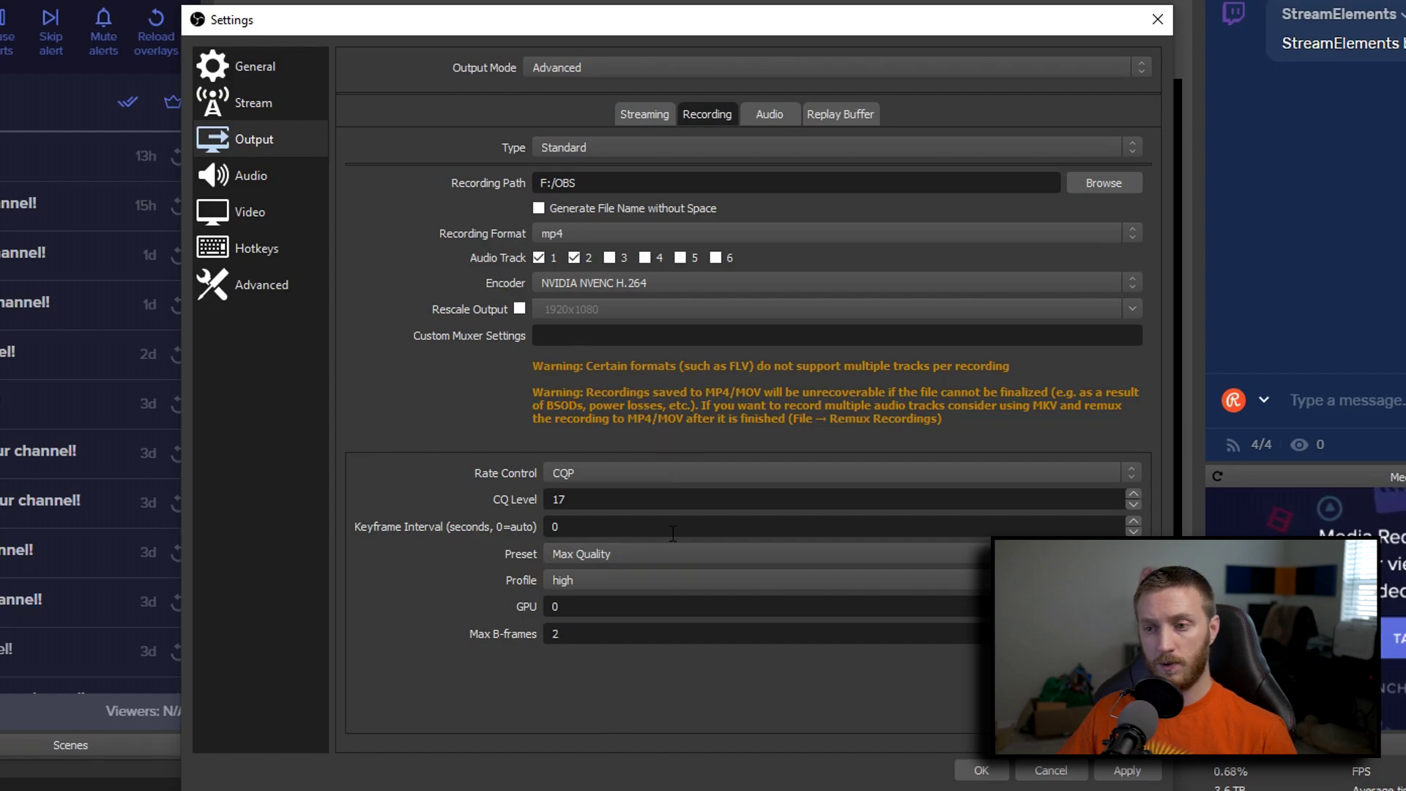
Return the recording encoder to x264, restoring its CRF 17 settings
{"action": "left_click", "coordinate": [576, 286]}
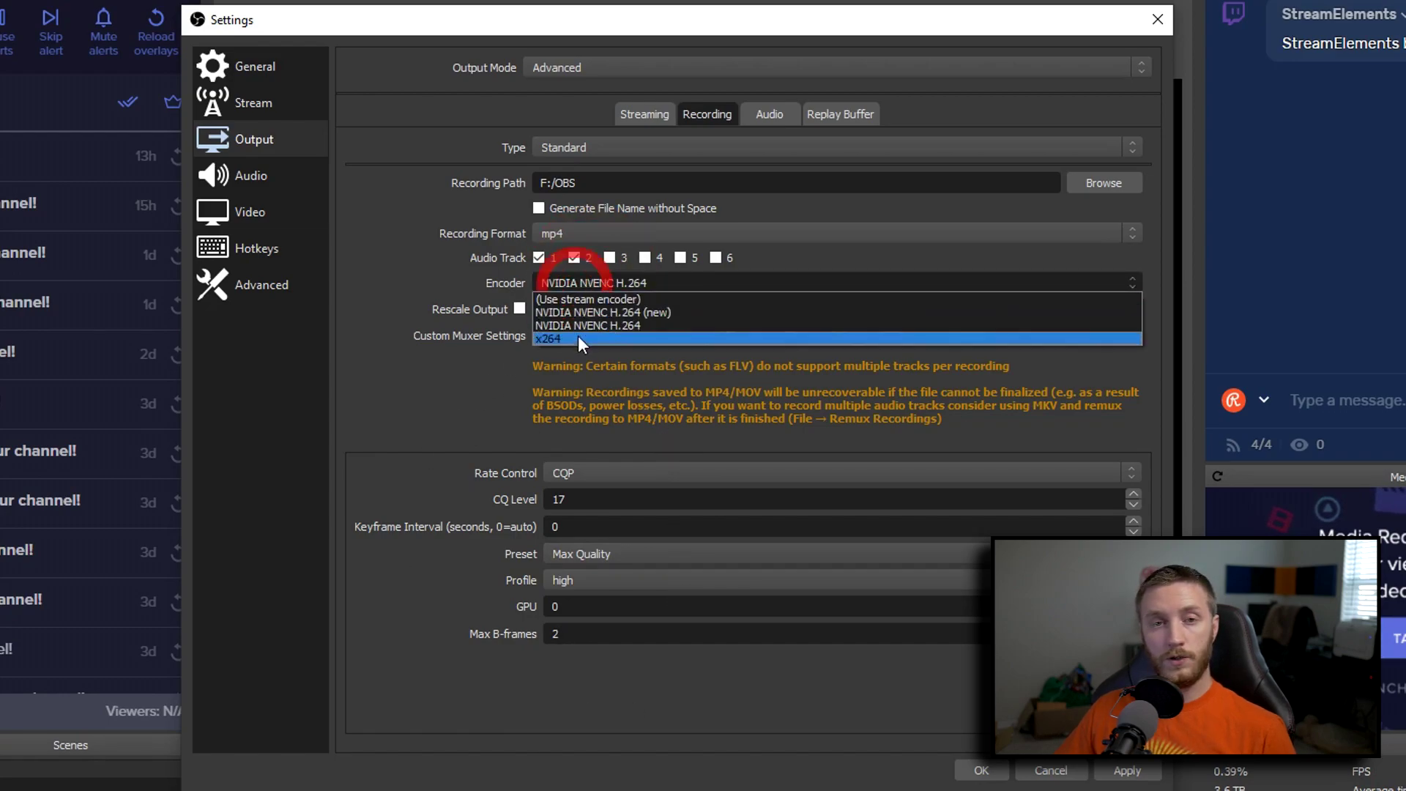
{"action": "left_click", "coordinate": [574, 339]}
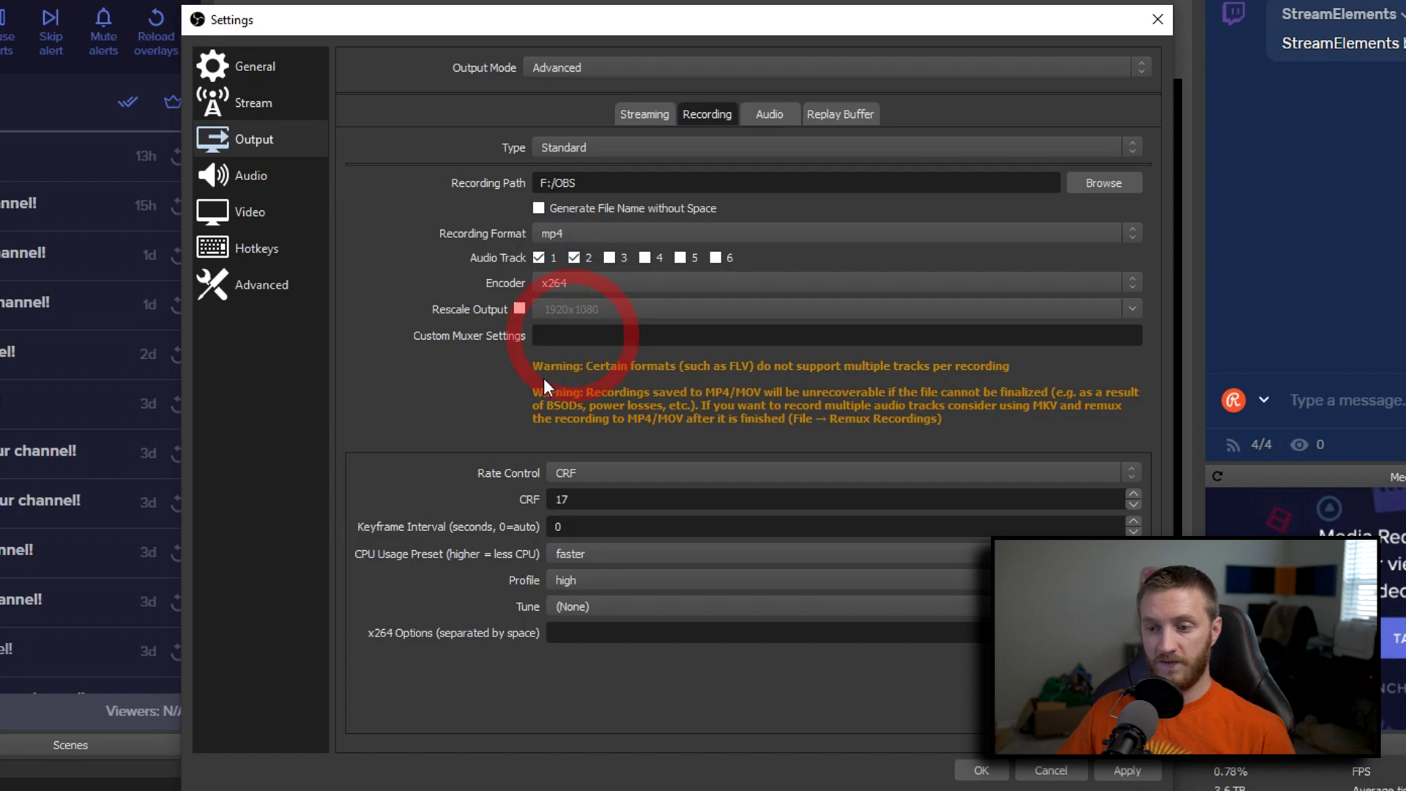